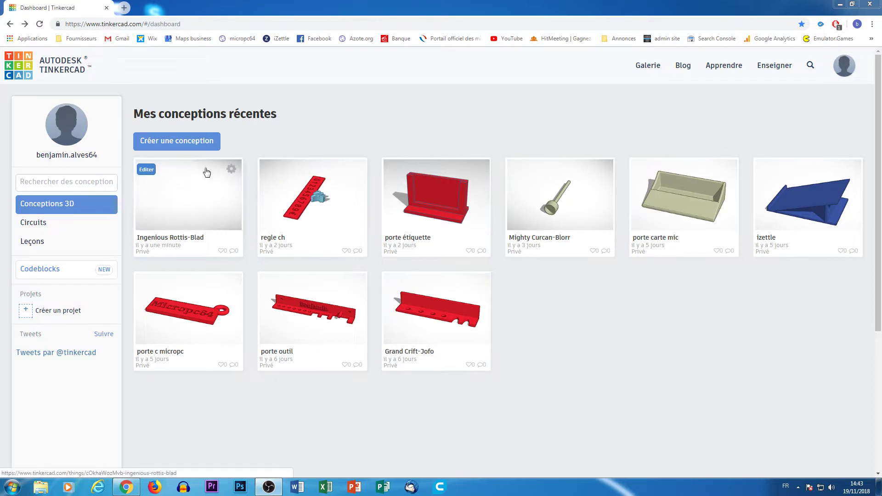
Delete the "Ingenious Rottis-Blad" design from the recent designs and confirm the deletion.
left_click(233, 172)
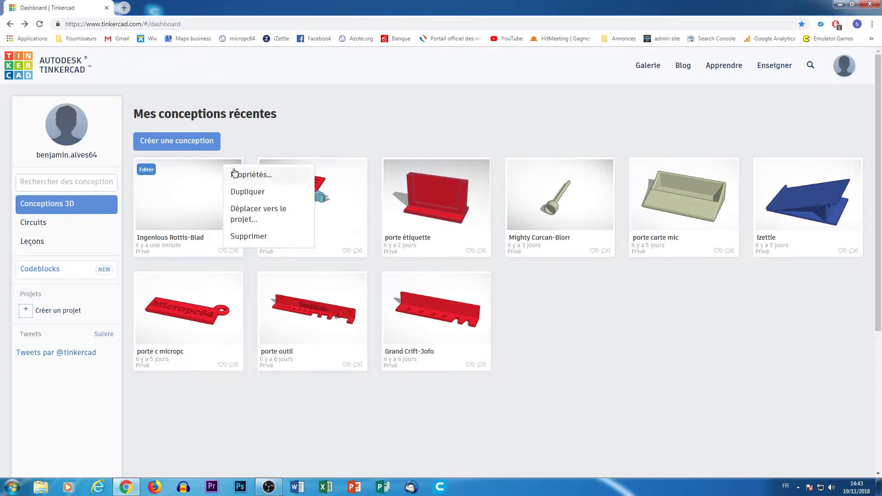
left_click(243, 237)
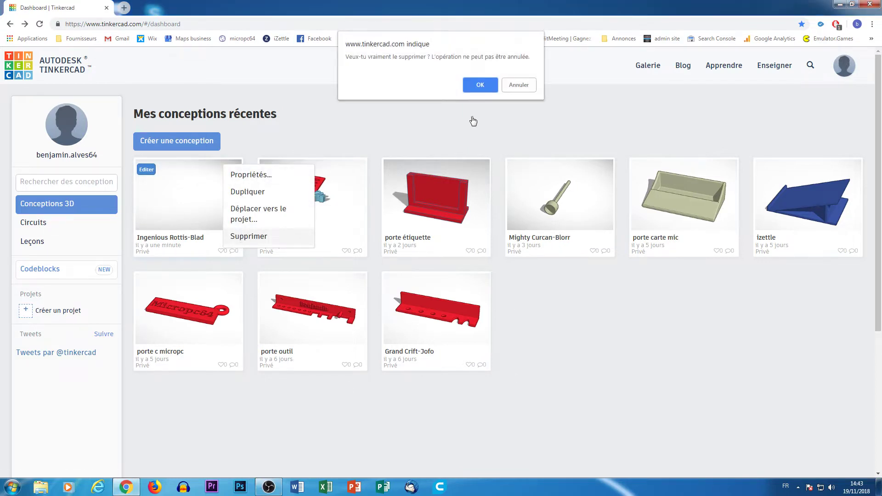
left_click(480, 85)
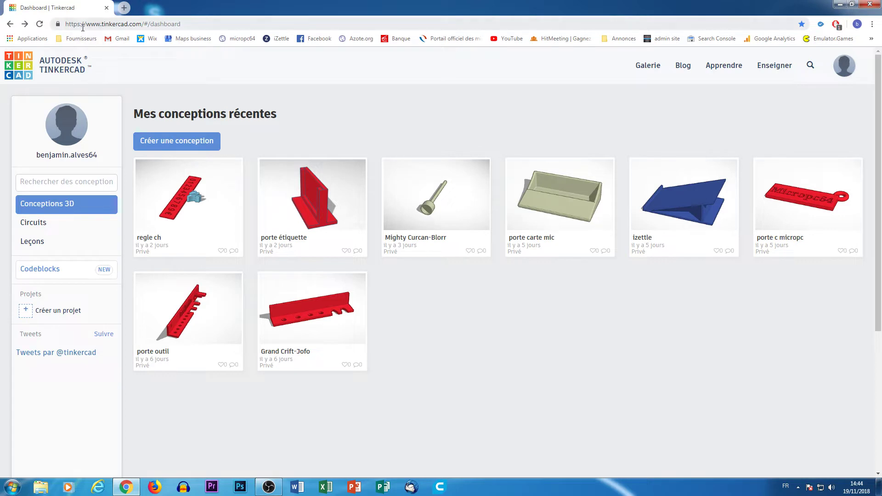
left_click_drag(86, 24, 141, 24)
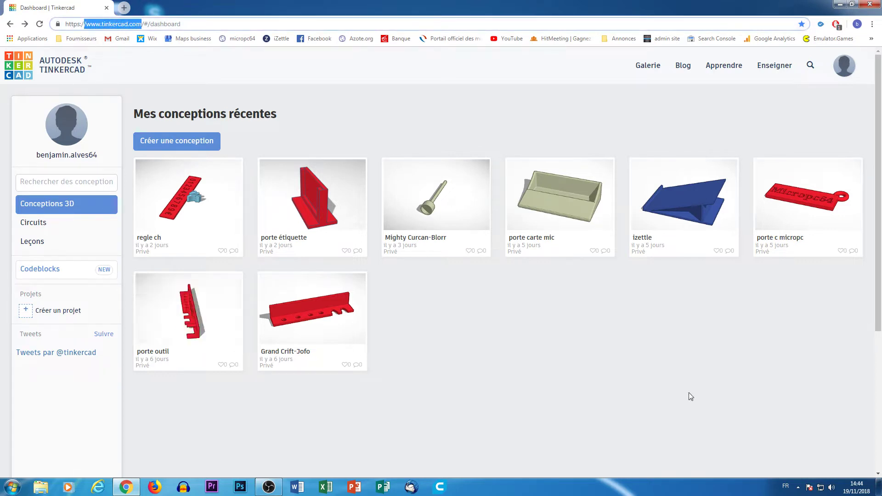
left_click(545, 367)
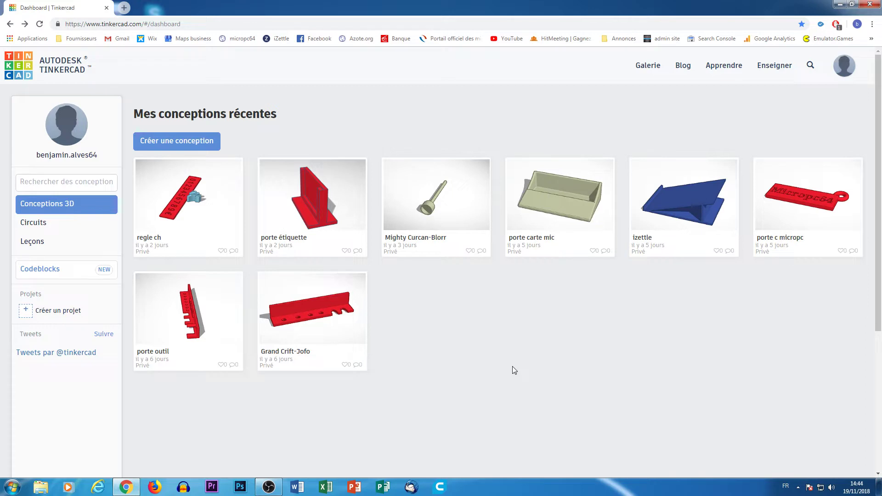
mouse_move(342, 203)
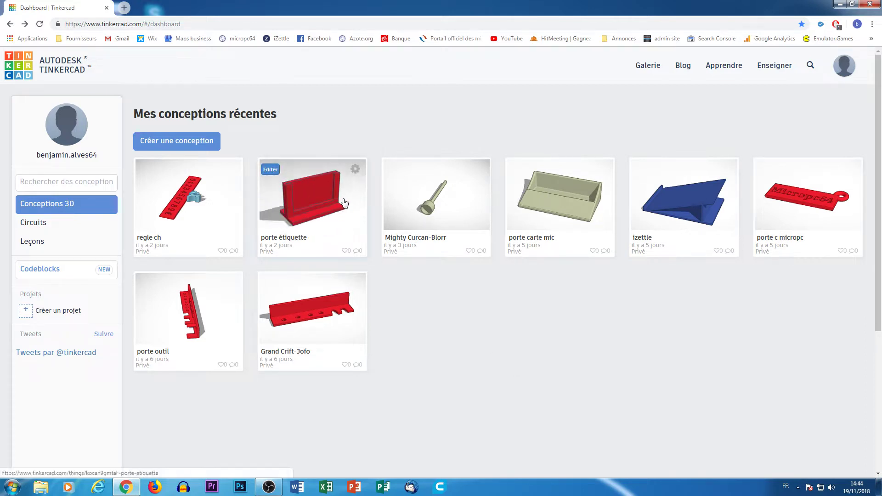
mouse_move(560, 209)
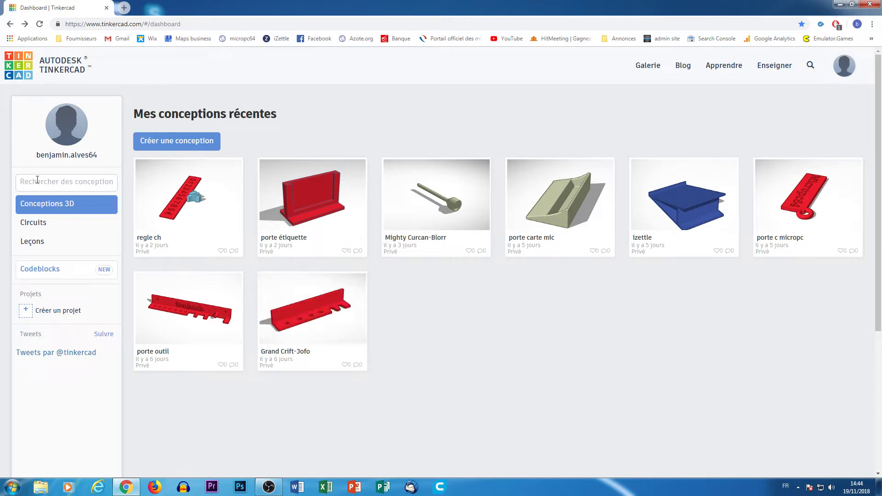
Create a new 3D design and name it "boite vis 1".
left_click(164, 142)
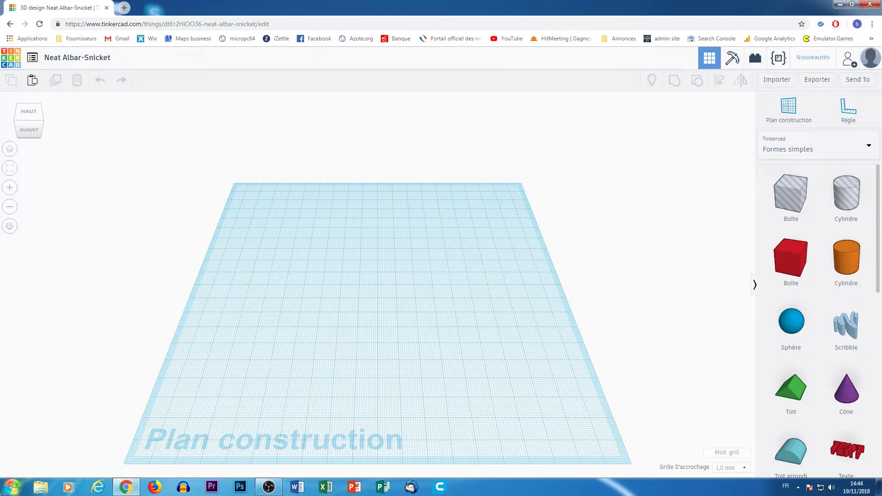
left_click(63, 57)
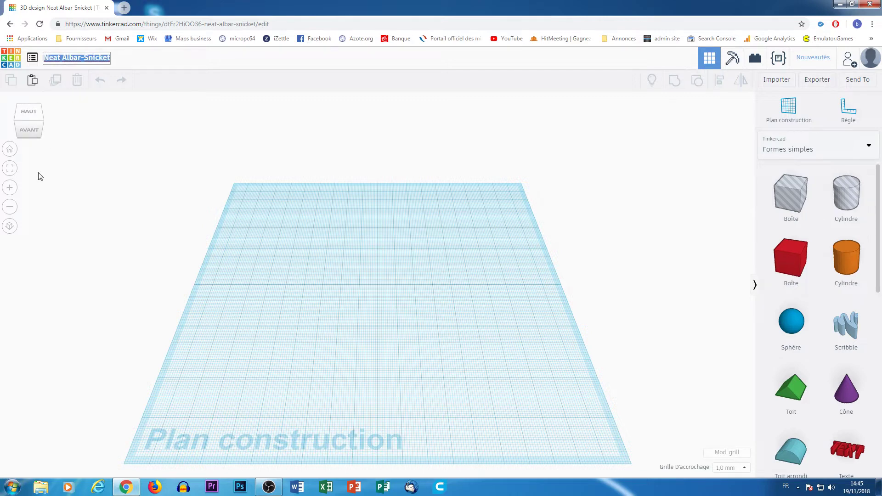
type("boite ")
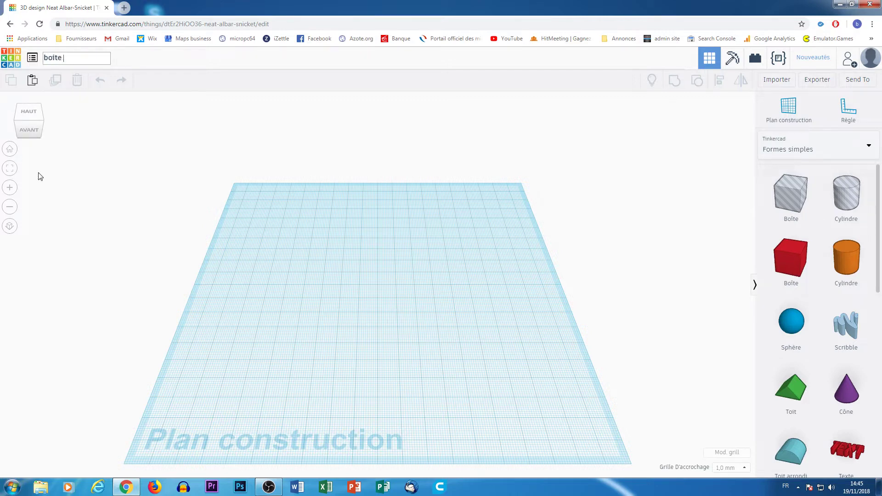
type("vis 1")
left_click(117, 177)
Place a solid cylinder on the workplane and enlarge its base to 30 by 30 mm.
scroll(805, 361, "down", 10)
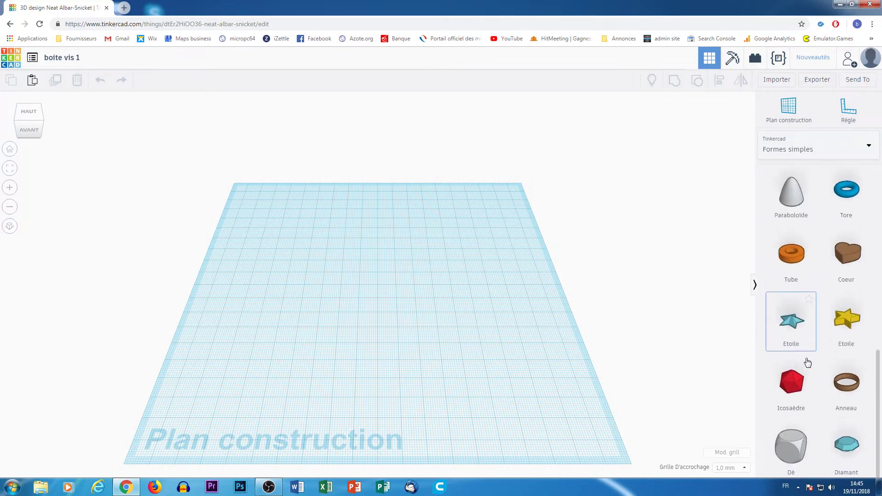
scroll(807, 361, "up", 10)
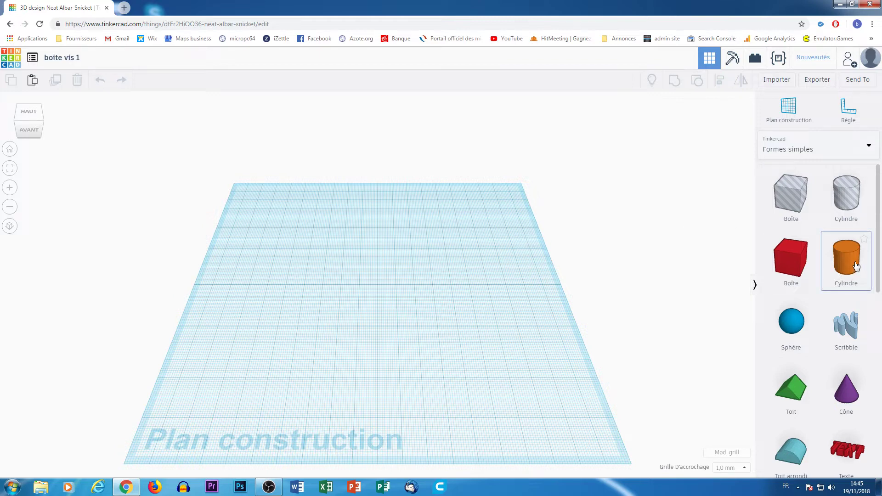
left_click_drag(856, 266, 358, 329)
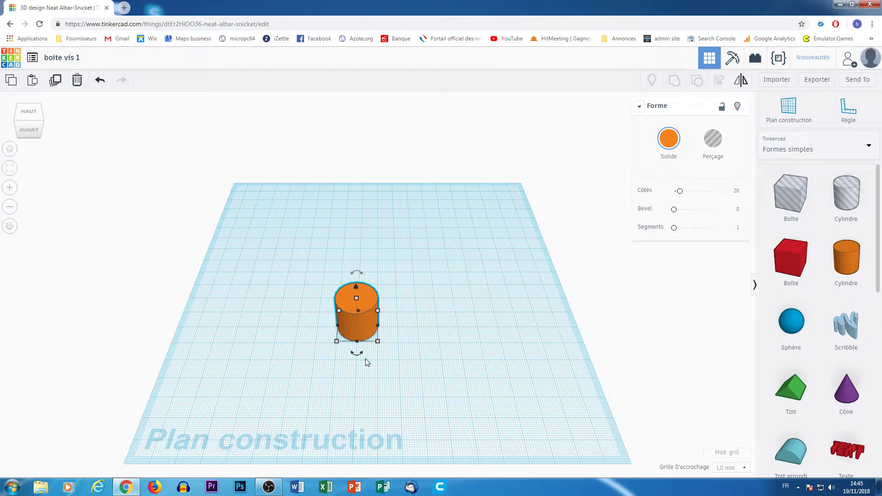
mouse_move(377, 342)
left_click_drag(378, 342, 399, 346)
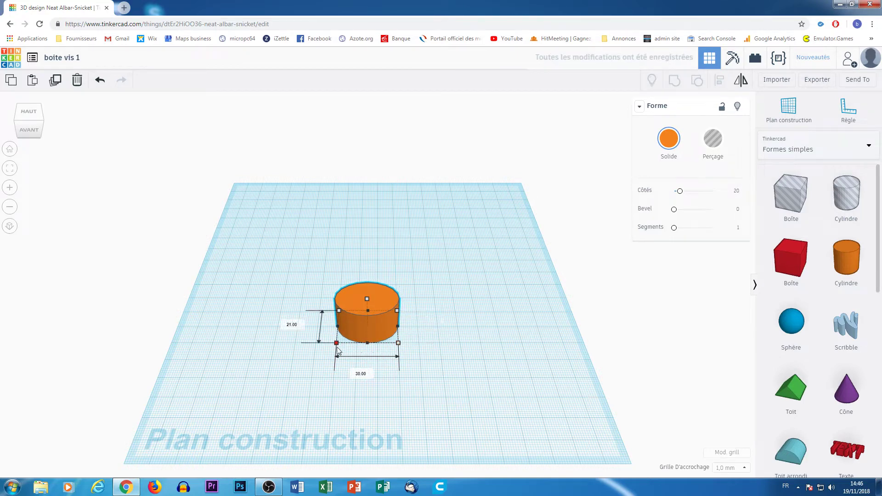
left_click_drag(337, 348, 336, 359)
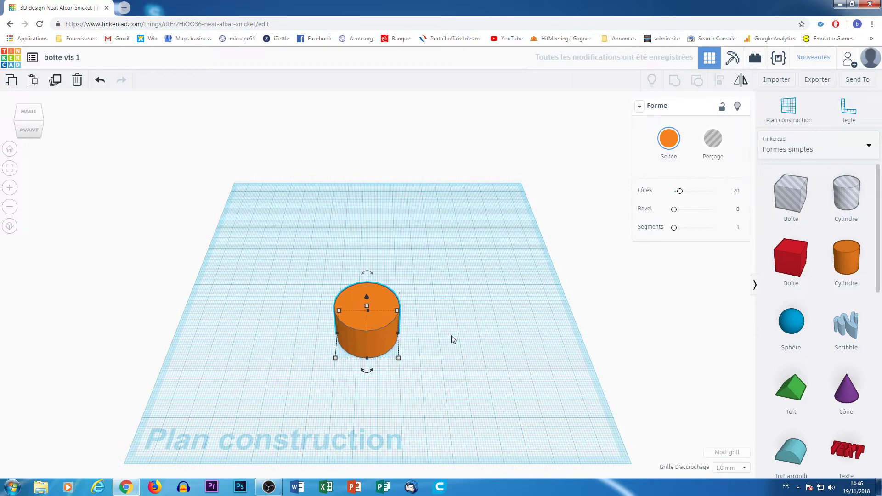
Move the cylinder about 28 mm toward the back of the workplane.
right_click_drag(453, 339, 445, 288)
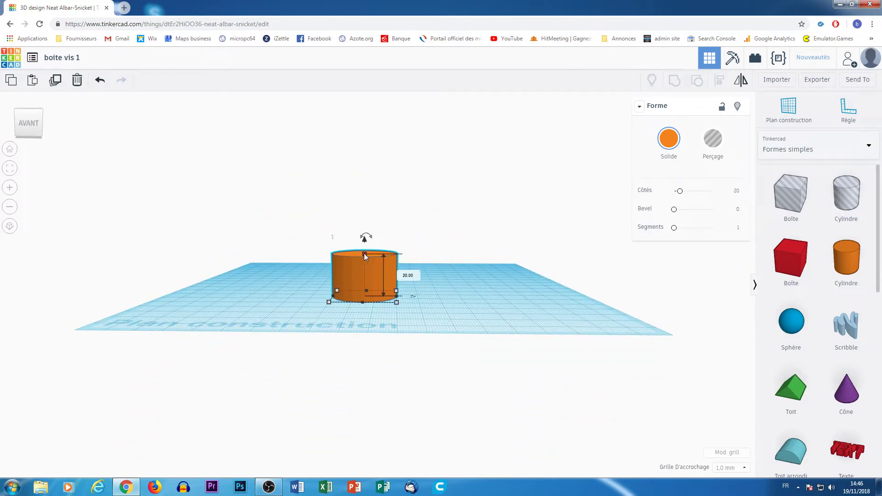
right_click_drag(506, 267, 517, 398)
left_click_drag(376, 353, 378, 294)
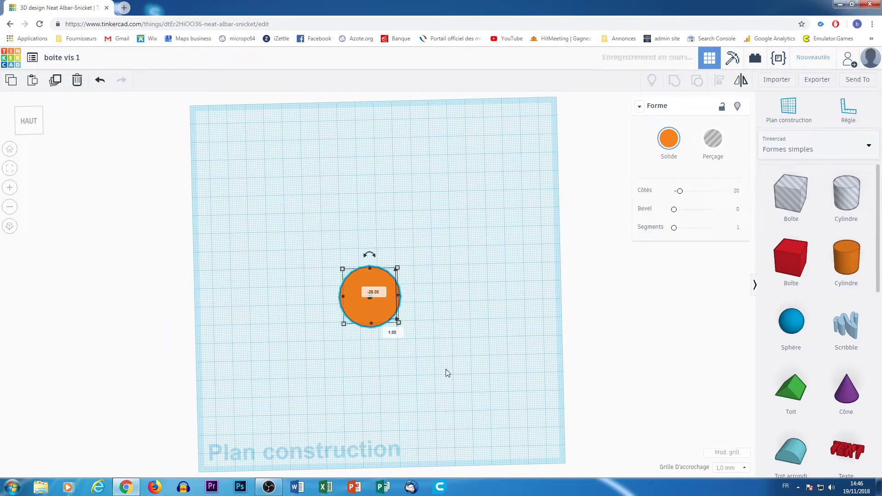
Duplicate the cylinder beside the original and reduce the copy's base to 26 by 26 mm.
right_click_drag(446, 368, 453, 334)
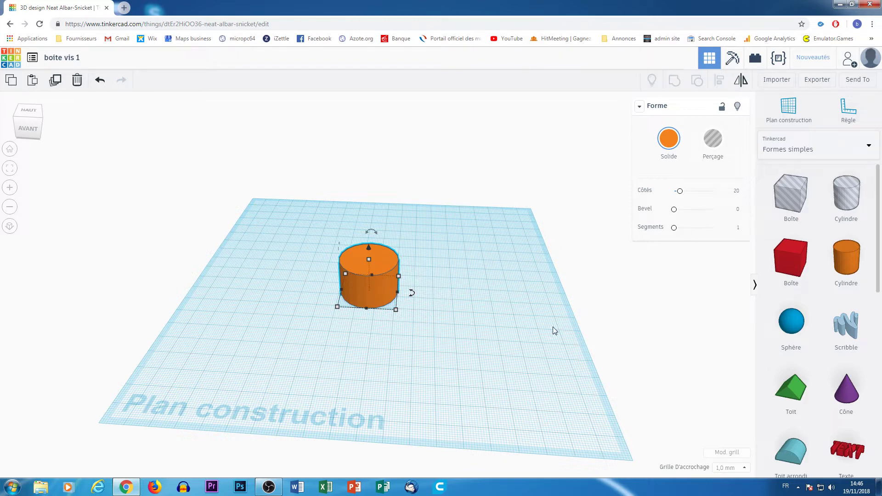
right_click_drag(516, 287, 495, 352)
left_click(363, 302)
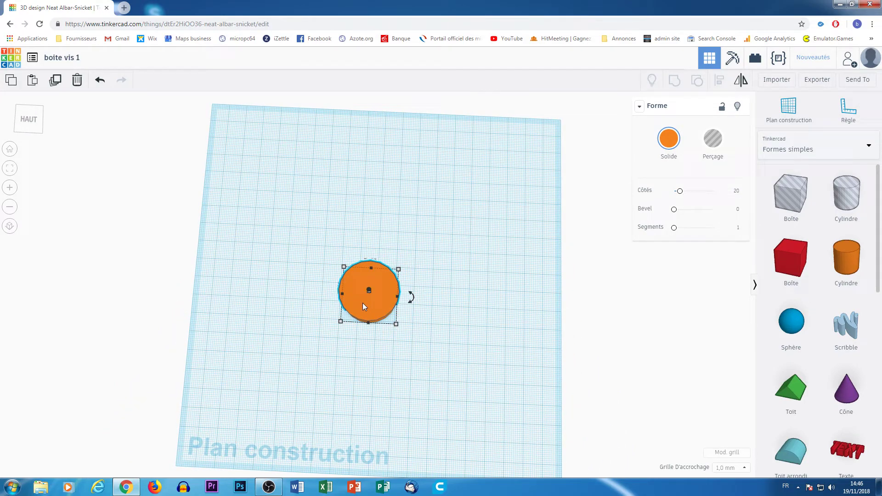
key("ctrl+v")
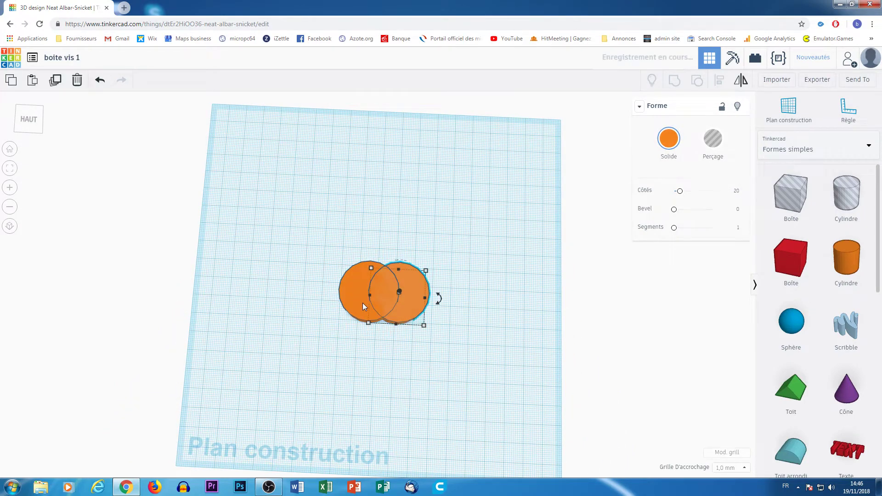
left_click_drag(407, 308, 443, 310)
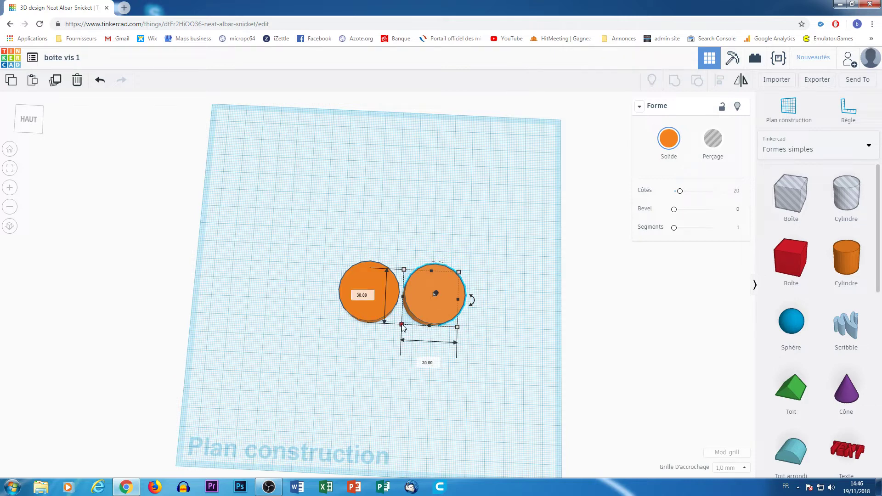
left_click_drag(402, 326, 410, 328)
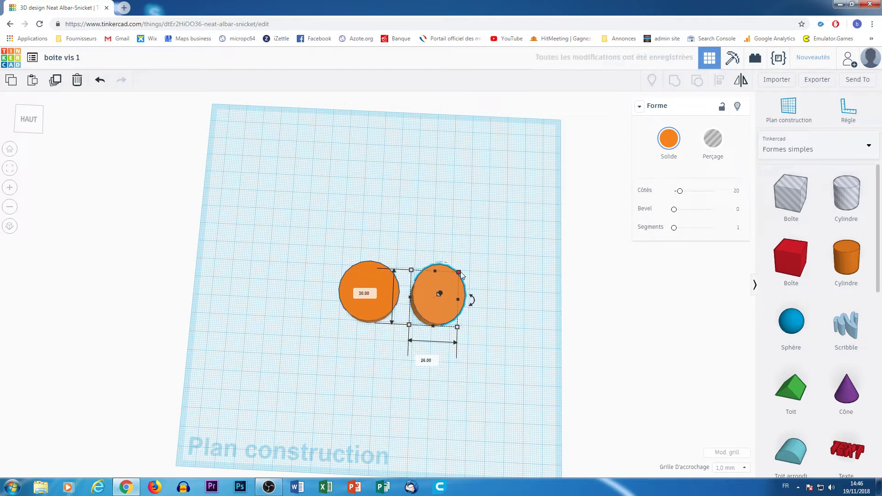
left_click_drag(461, 274, 461, 282)
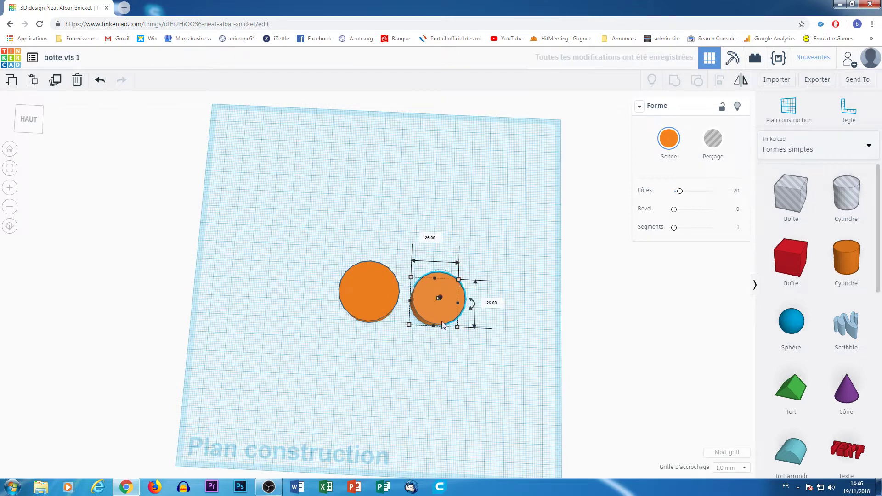
Centre the smaller cylinder inside the larger one and turn it into a hole.
left_click_drag(442, 313, 373, 305)
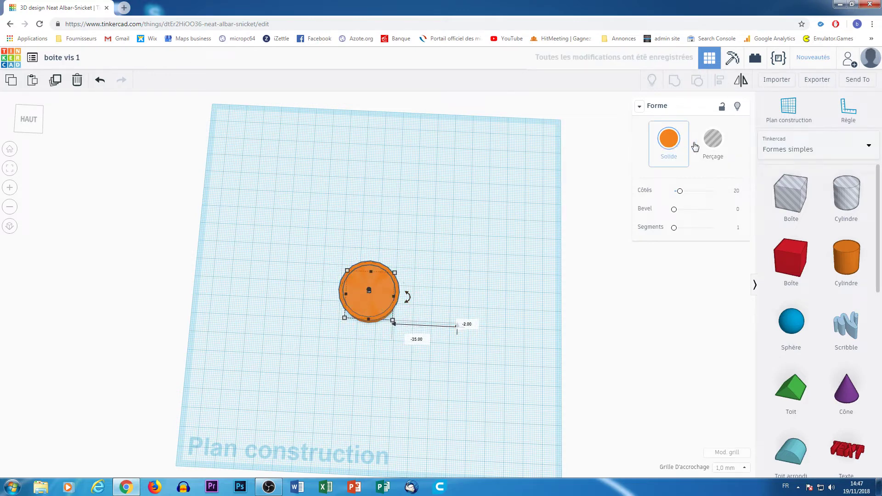
left_click(715, 146)
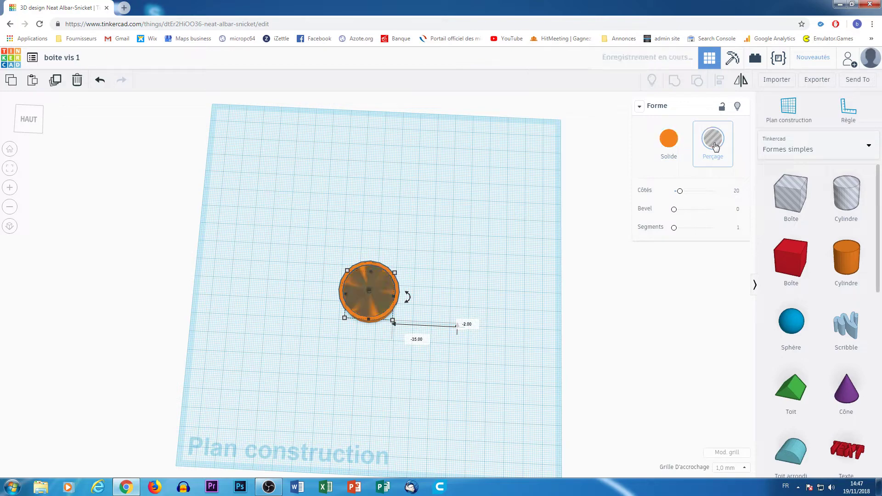
left_click(327, 425)
Raise the hole cylinder slightly above the workplane to leave a solid floor in the outer cylinder.
right_click_drag(329, 428, 337, 393)
right_click_drag(349, 333, 340, 363)
left_click(373, 256)
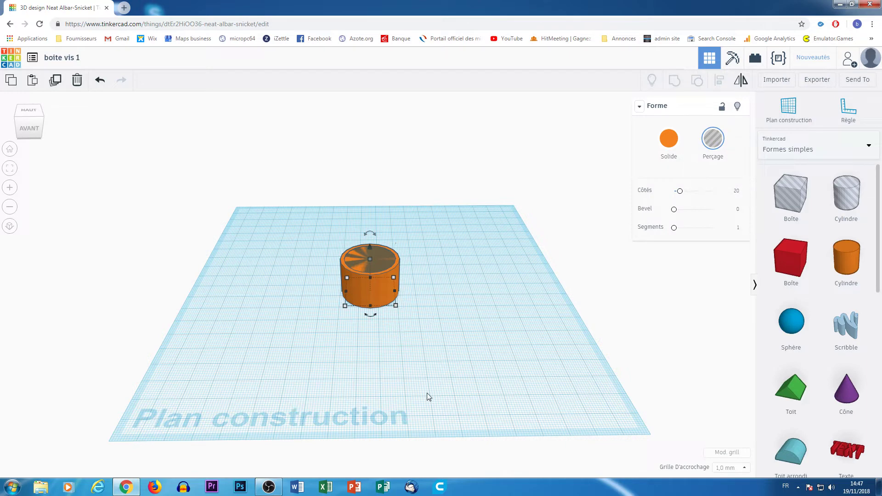
right_click_drag(427, 396, 428, 382)
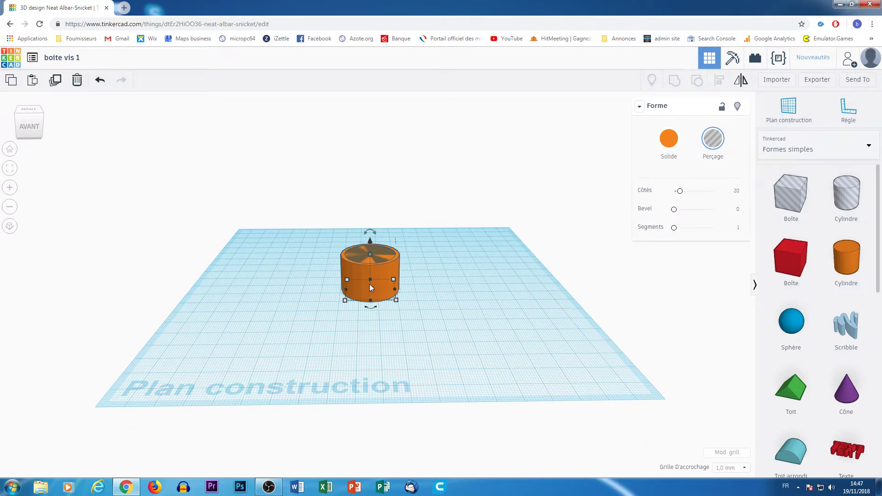
mouse_move(369, 239)
left_mouse_down()
mouse_move(368, 222)
mouse_move(378, 255)
mouse_move(369, 236)
left_mouse_up()
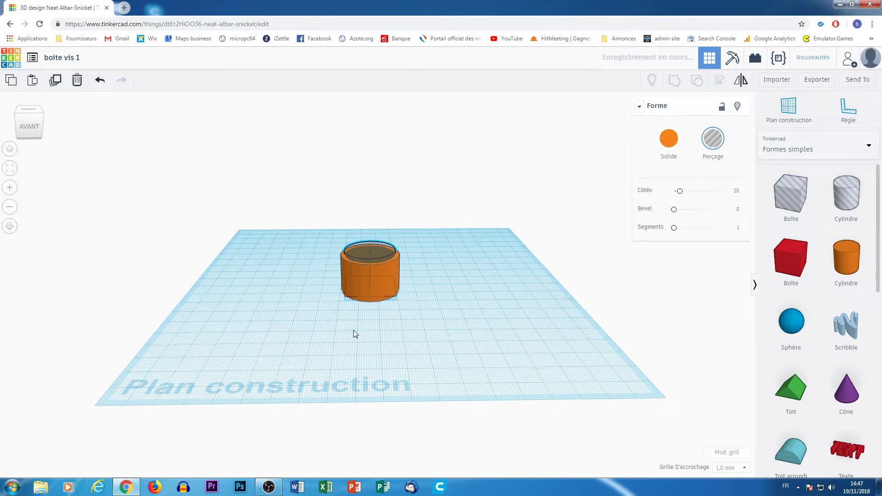
Group the outer cylinder with the hole to hollow it out, and ungroup them again.
right_click_drag(354, 330, 342, 431)
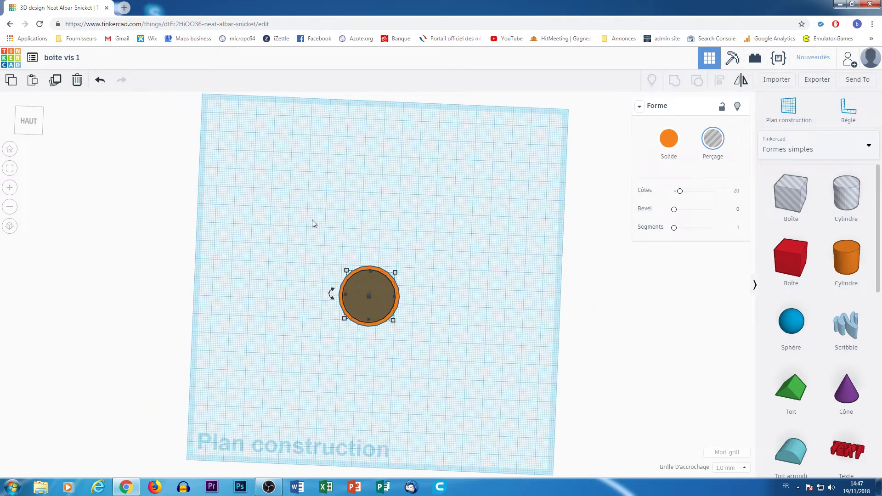
left_click_drag(312, 224, 475, 404)
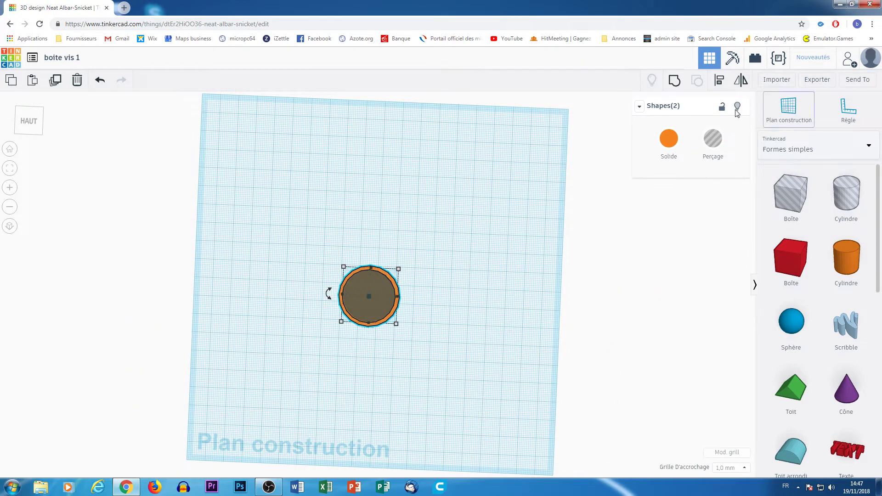
left_click(674, 80)
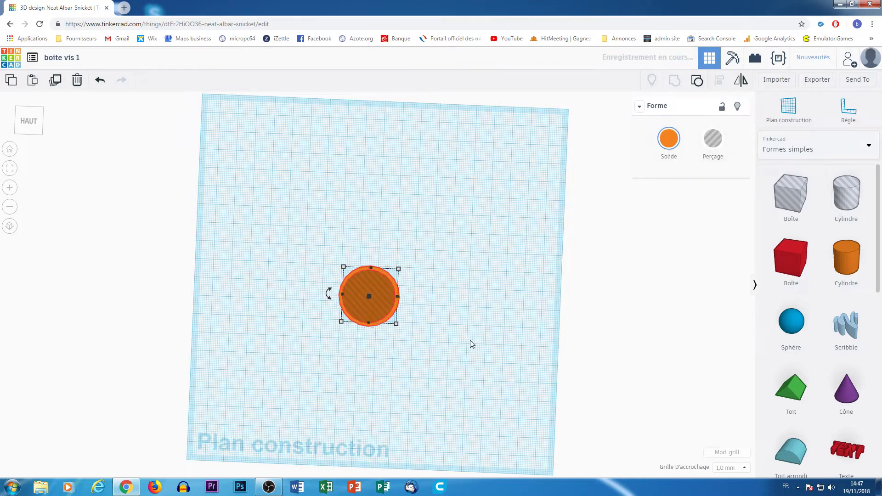
right_click_drag(385, 408, 378, 358)
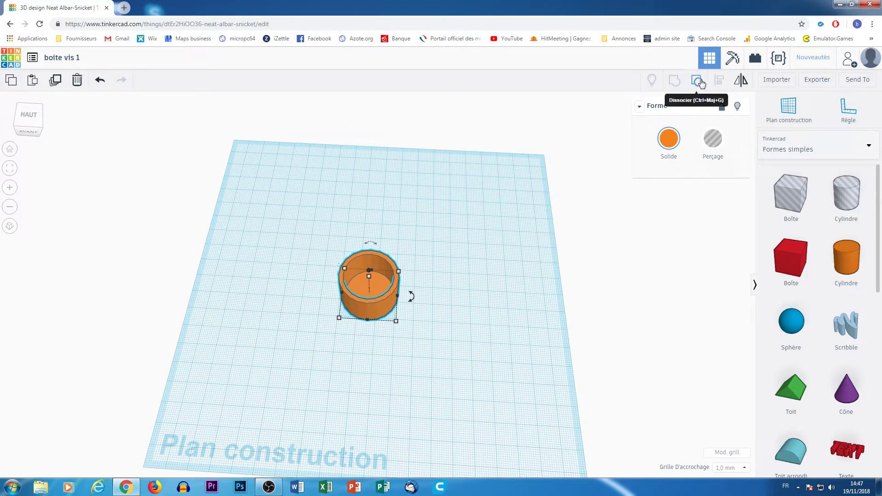
left_click(698, 82)
left_click(327, 415)
Try a segment count of 10 and a different bevel on the outer cylinder.
left_click(360, 307)
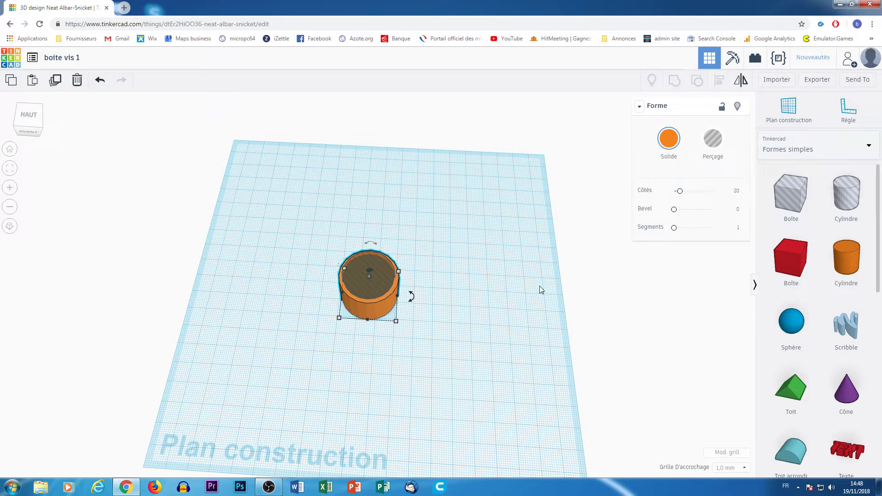
left_click_drag(676, 231, 728, 229)
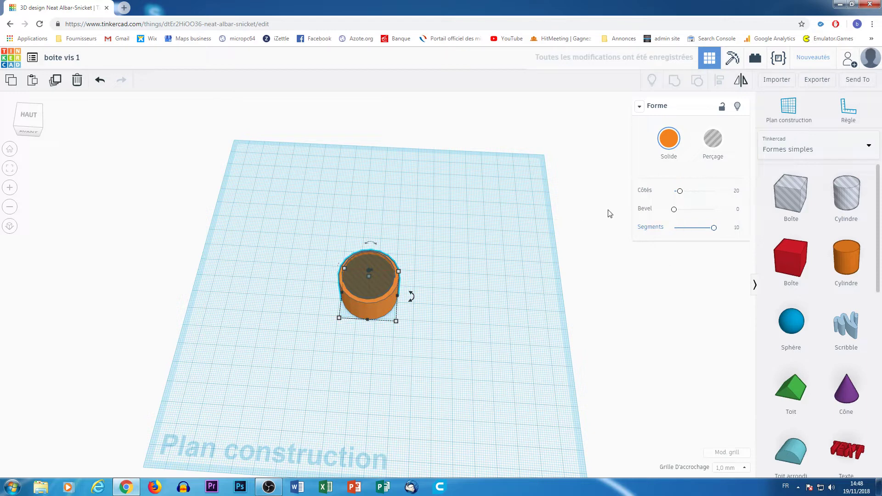
left_click_drag(673, 210, 734, 190)
left_click_drag(713, 228, 645, 231)
left_click_drag(724, 232, 544, 244)
Group the outer cylinder with the hole cylinder inside it to hollow out the round box.
left_click_drag(316, 205, 451, 359)
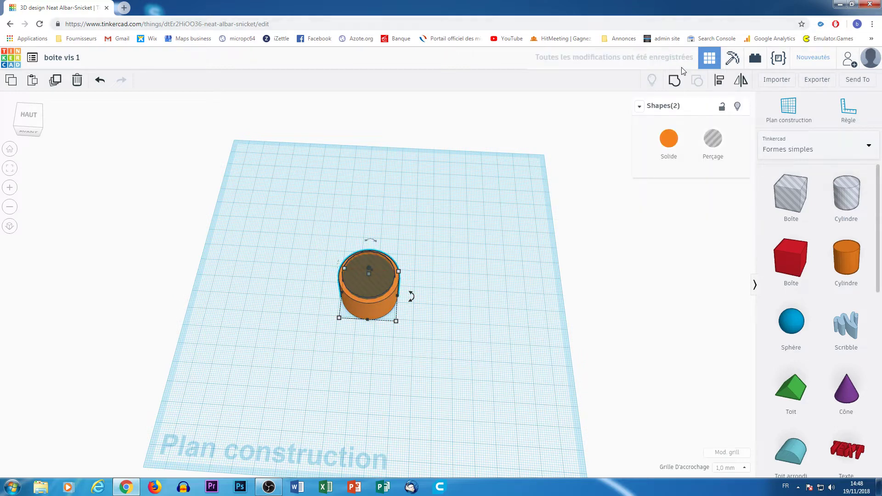
left_click(674, 80)
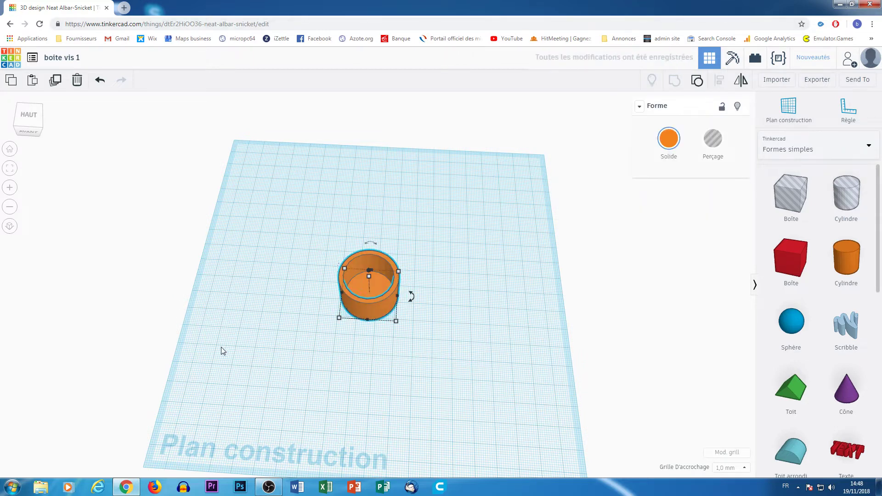
right_click_drag(222, 351, 277, 371)
right_click_drag(300, 328, 301, 404)
scroll(300, 403, "up", 5)
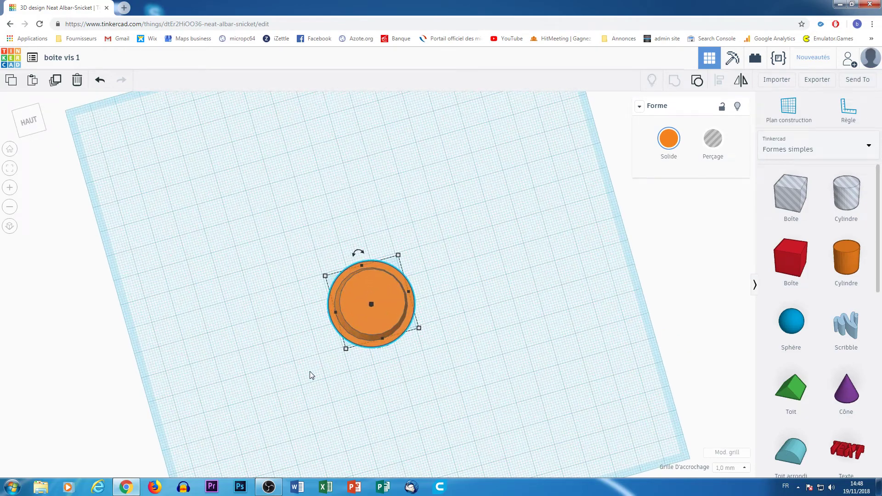
right_click_drag(274, 432, 230, 348)
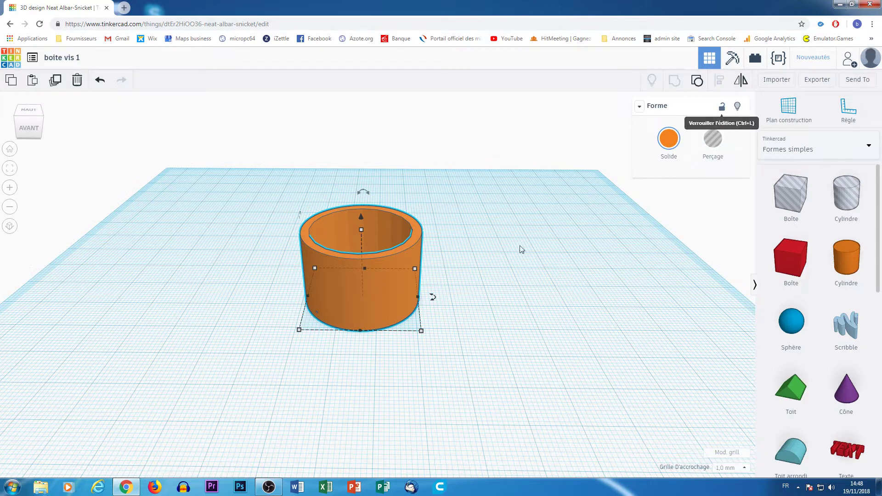
right_click_drag(590, 376, 473, 317)
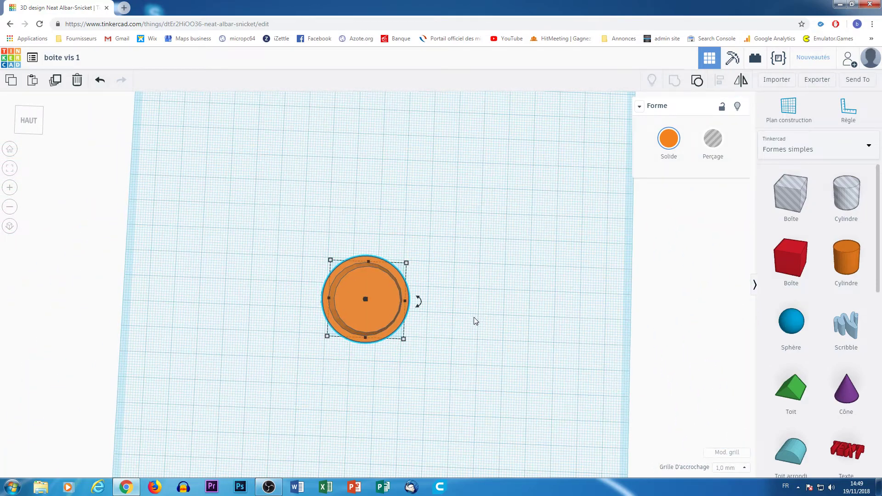
Place a box 2 mm thick and about 29 mm long across the middle of the hollow cylinder as a divider.
scroll(473, 317, "up", 3)
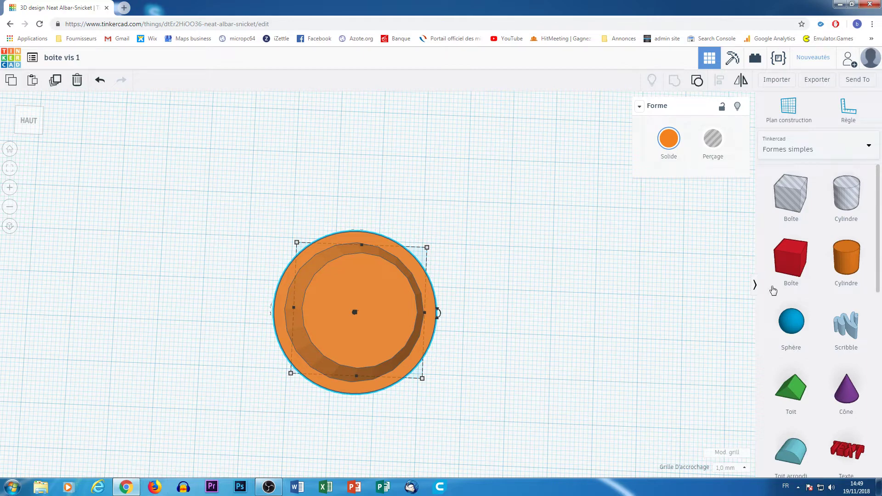
left_click_drag(802, 265, 547, 338)
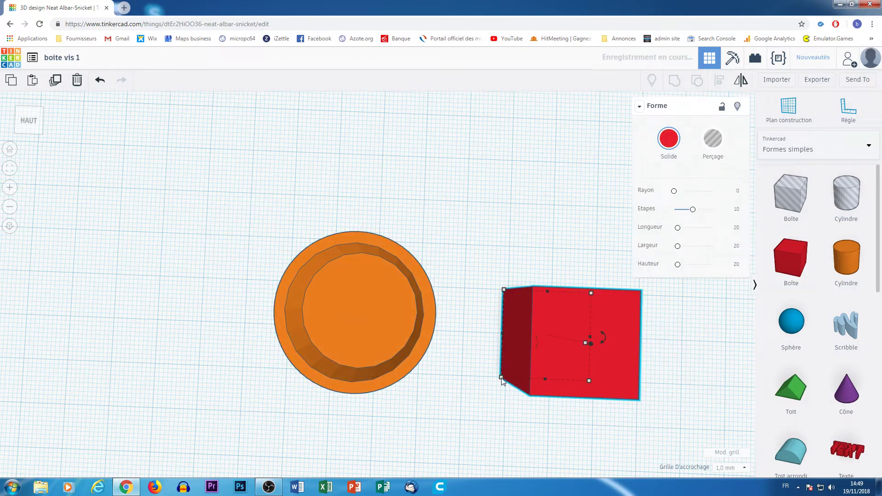
left_click_drag(501, 378, 510, 301)
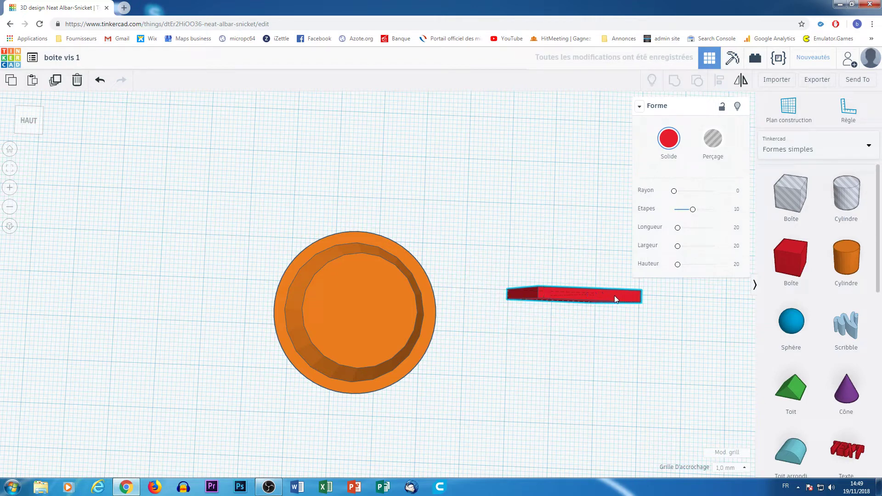
left_click_drag(579, 299, 422, 318)
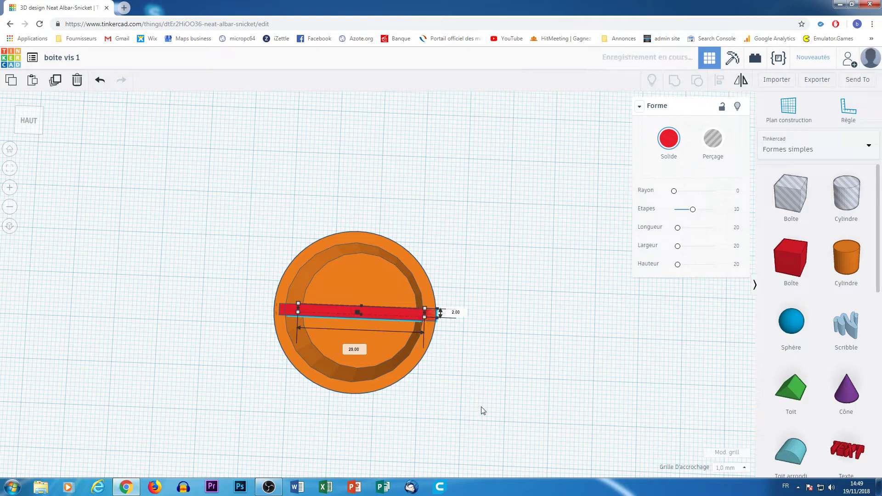
Shorten the divider slightly at one end so it stops within the thickness of the outer wall.
right_click_drag(483, 410, 448, 385)
mouse_move(419, 325)
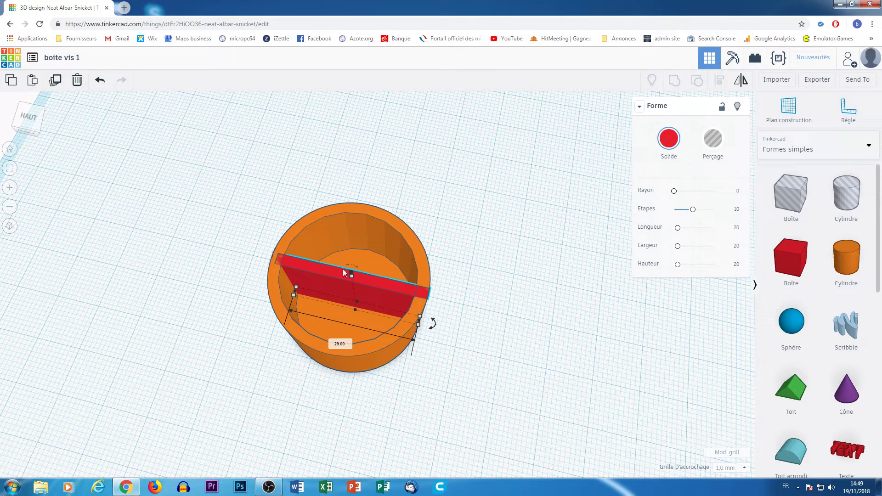
left_click_drag(418, 325, 412, 324)
right_click_drag(433, 374, 374, 449)
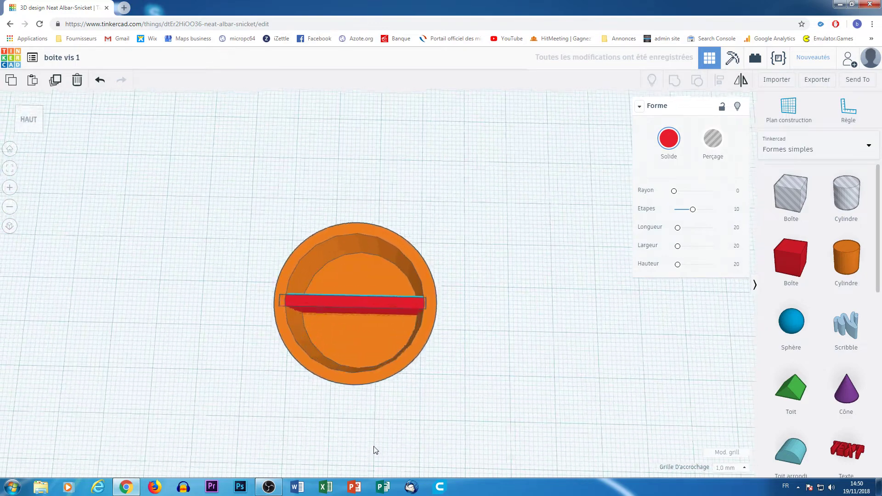
Group the divider with the hollow cylinder into one solid with two compartments.
left_click_drag(198, 109, 547, 427)
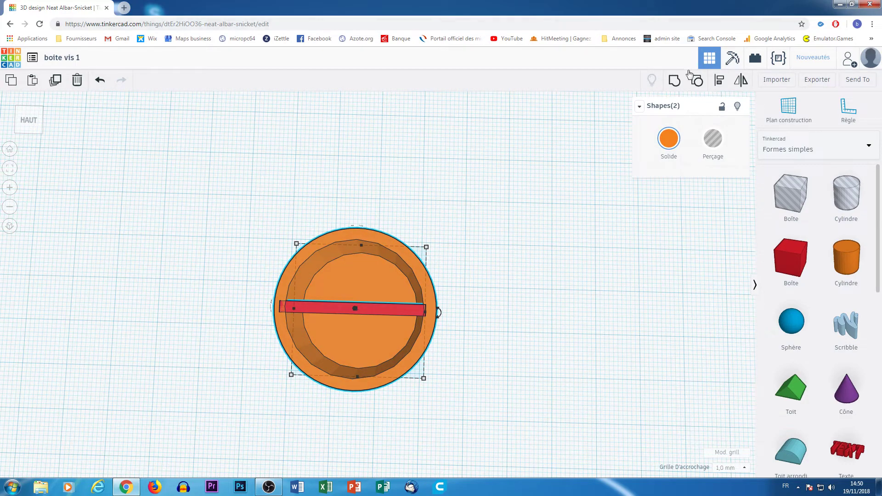
left_click(675, 79)
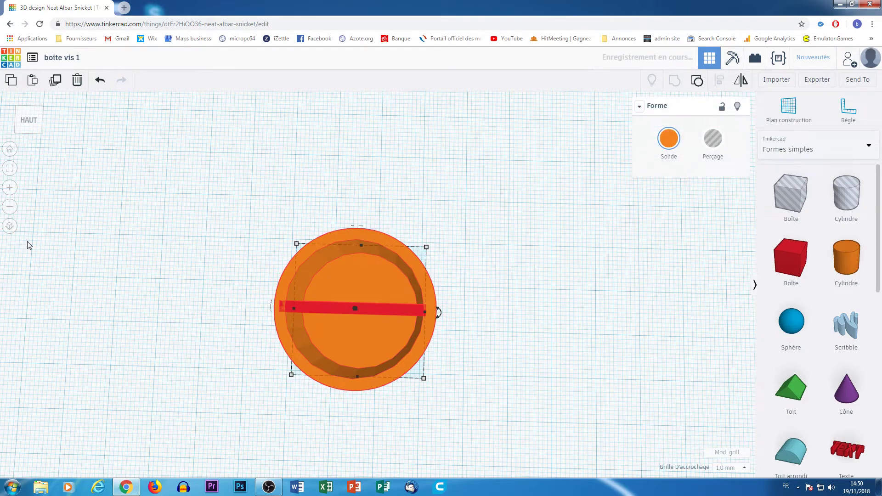
left_click_drag(145, 342, 161, 354)
mouse_move(161, 355)
right_mouse_down()
mouse_move(169, 268)
mouse_move(162, 366)
right_mouse_up()
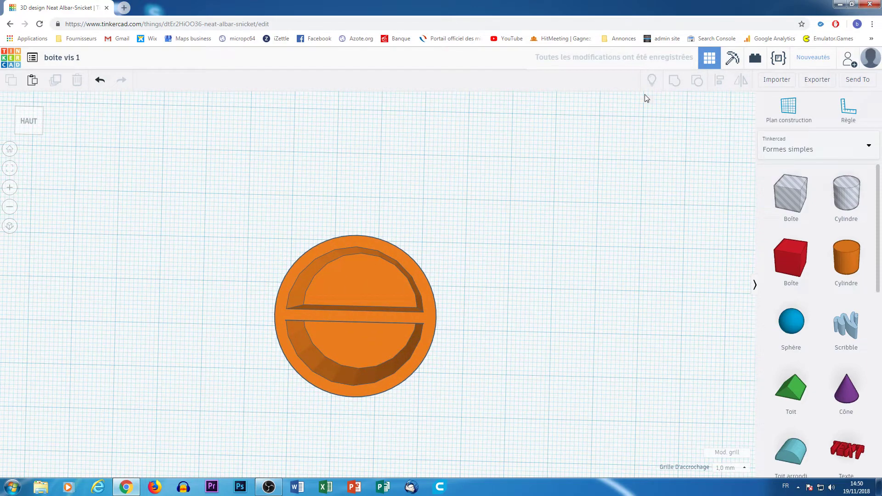
Place two 20 mm boxes next to the round box, one in front of the other.
left_click_drag(791, 257, 477, 271)
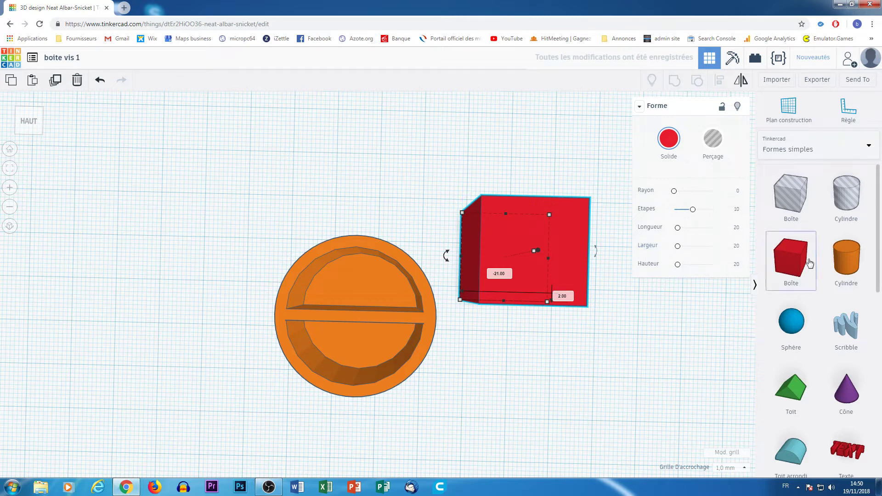
left_click_drag(810, 263, 519, 376)
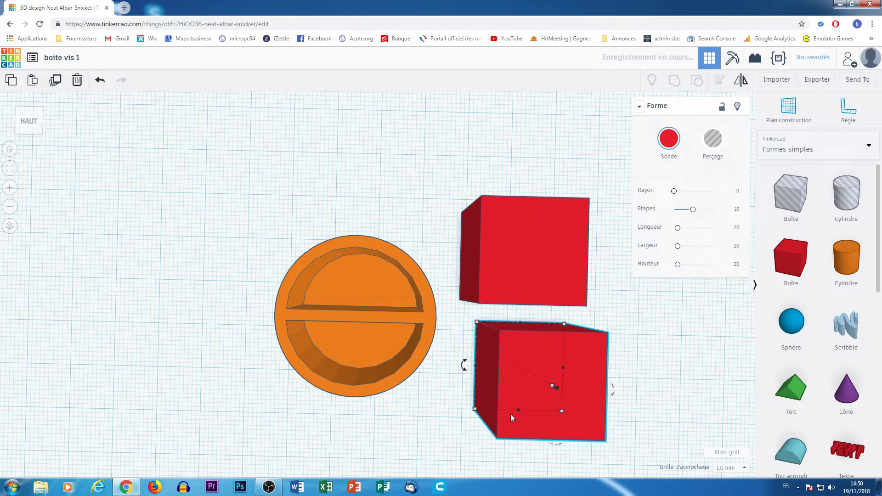
left_click(525, 272)
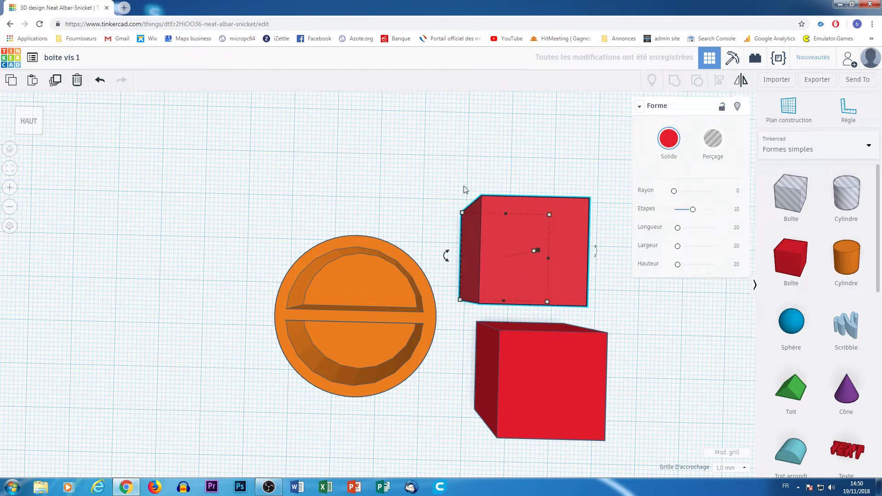
mouse_move(461, 213)
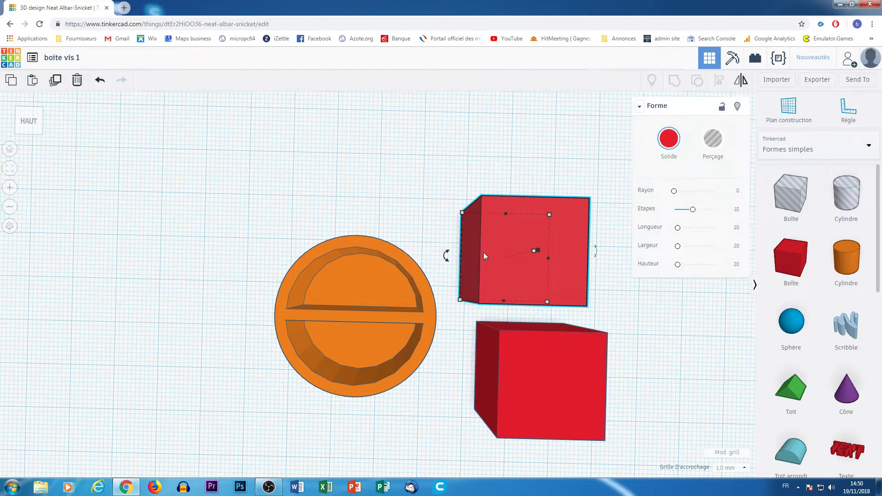
Shrink the front box's base to 16 × 16 mm and centre it inside the other box.
left_click(526, 370)
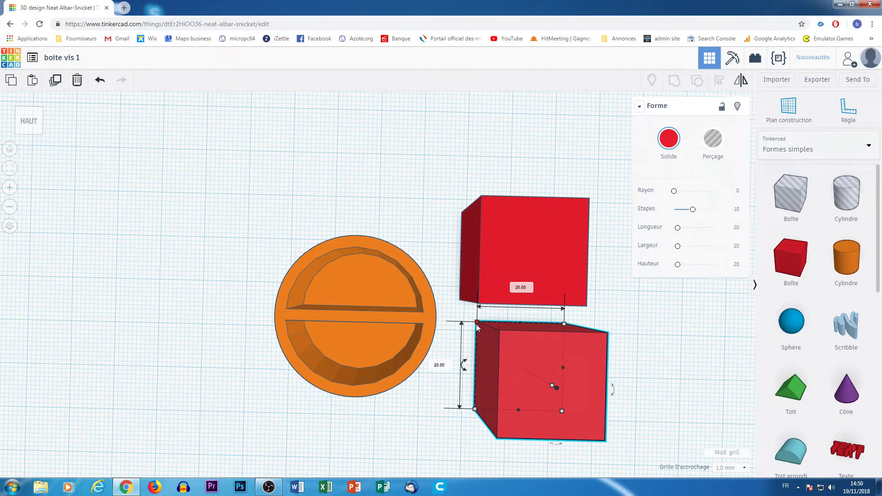
left_click_drag(475, 324, 494, 344)
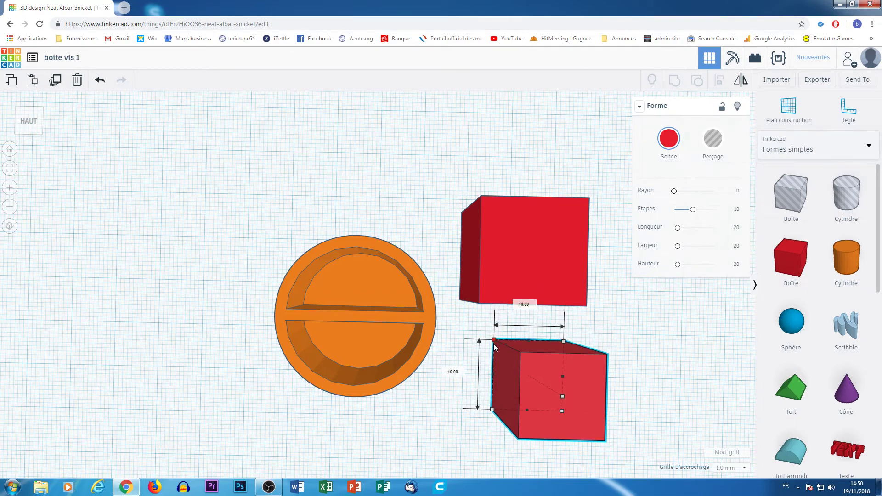
left_click_drag(545, 400, 511, 250)
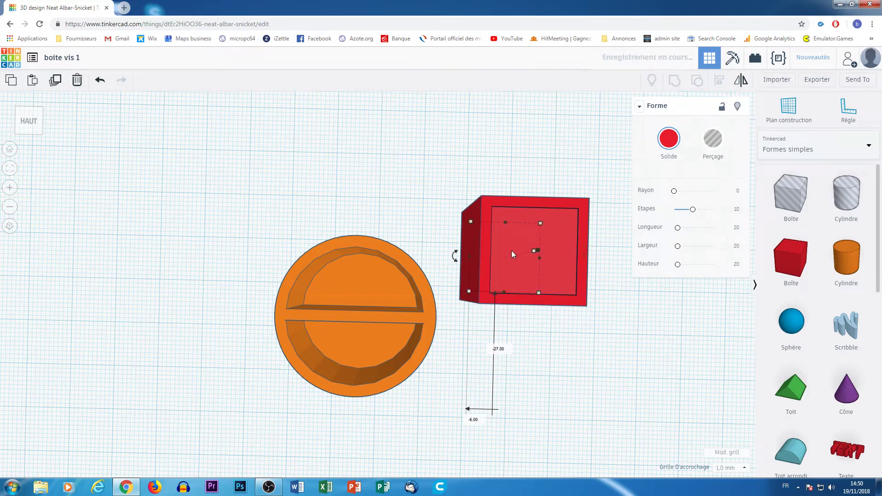
Turn the inner box into a hole and group it with the outer box to make a square tube.
left_click(724, 144)
left_click_drag(443, 162, 629, 365)
left_click(675, 80)
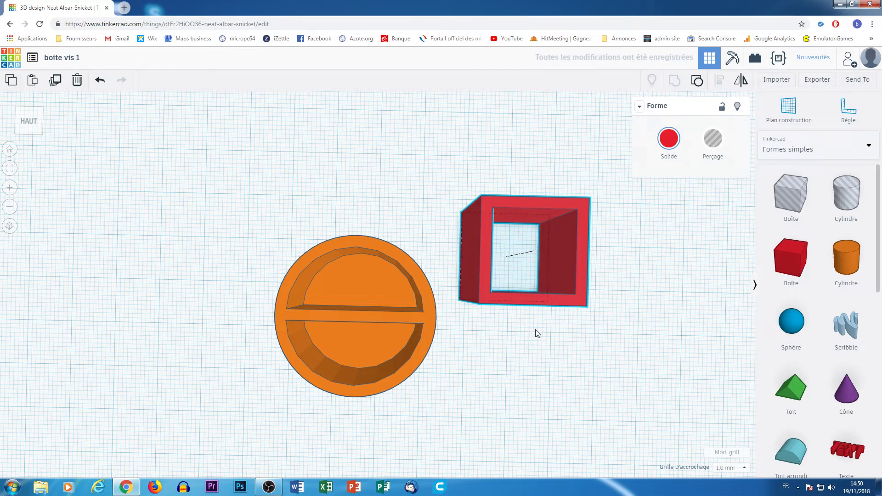
Cut an L-shaped piece from a new box by grouping it with a second, offset box turned into a hole.
right_click_drag(535, 330, 549, 437)
left_click_drag(791, 264, 535, 381)
left_click_drag(614, 396, 523, 371)
left_click(713, 139)
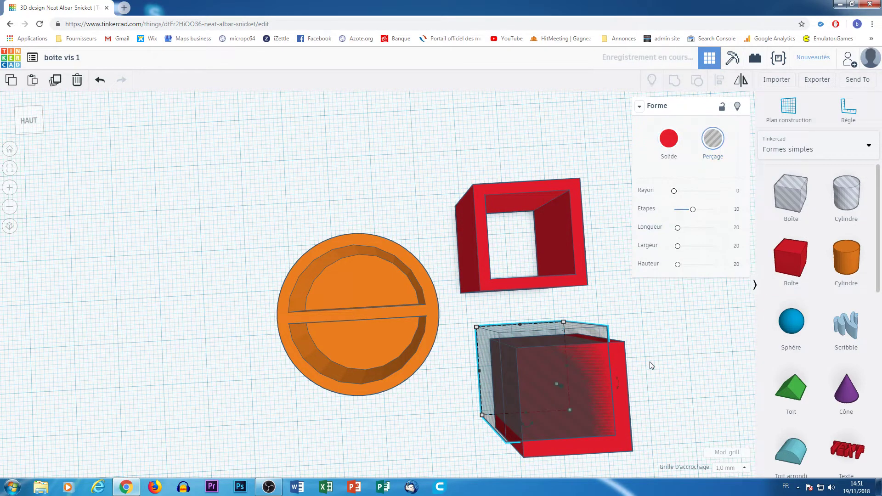
left_click_drag(450, 297, 639, 473)
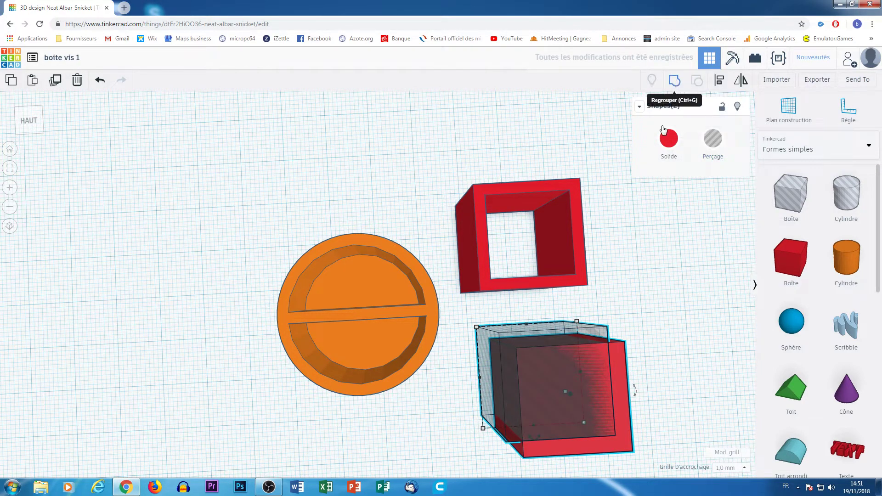
left_click(679, 81)
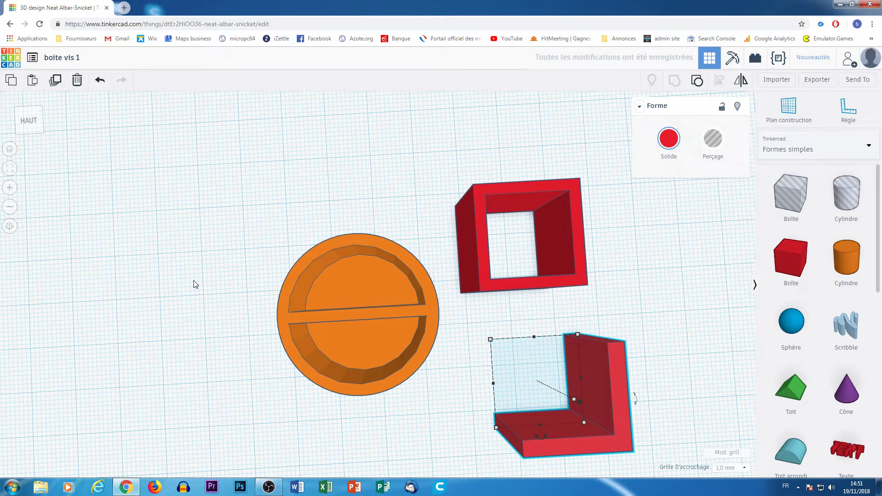
Browse the shapes in the Formes simples collection and then in the Connecteurs collection.
scroll(834, 388, "down", 10)
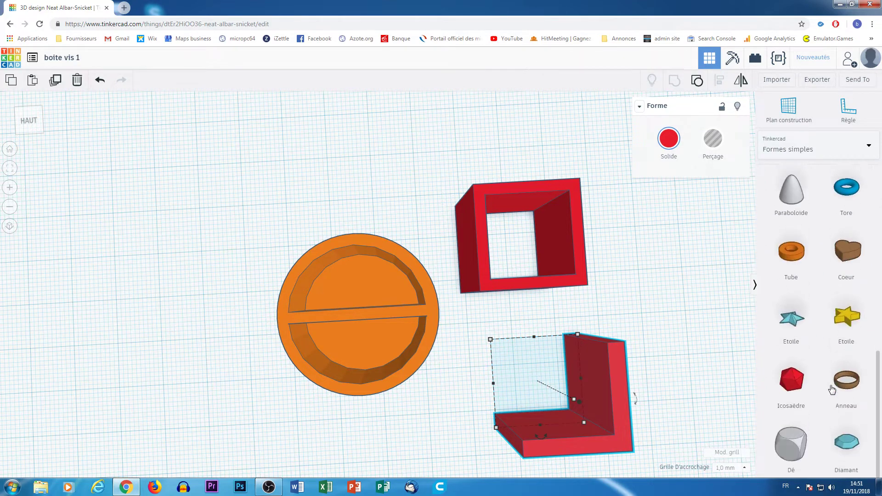
scroll(832, 390, "up", 10)
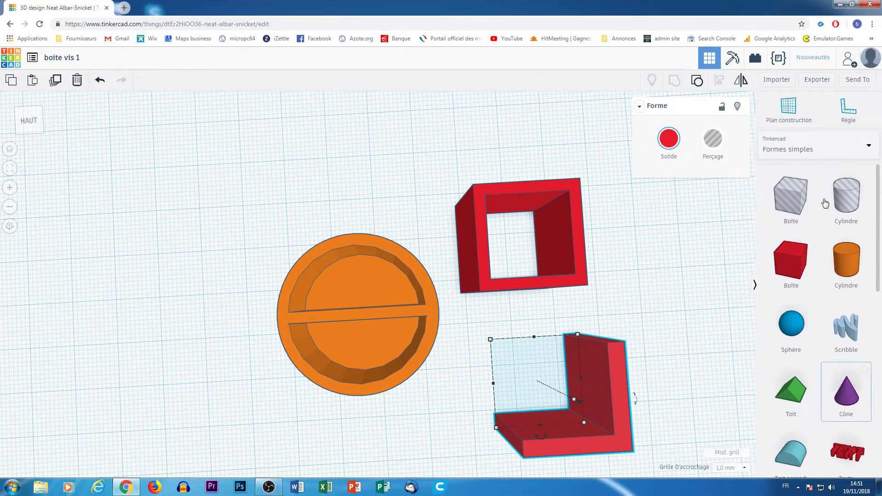
left_click(832, 146)
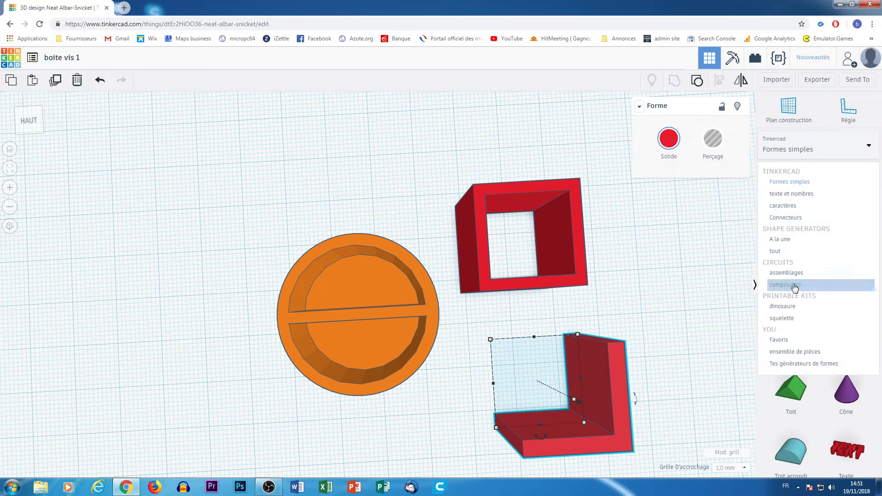
left_click(786, 217)
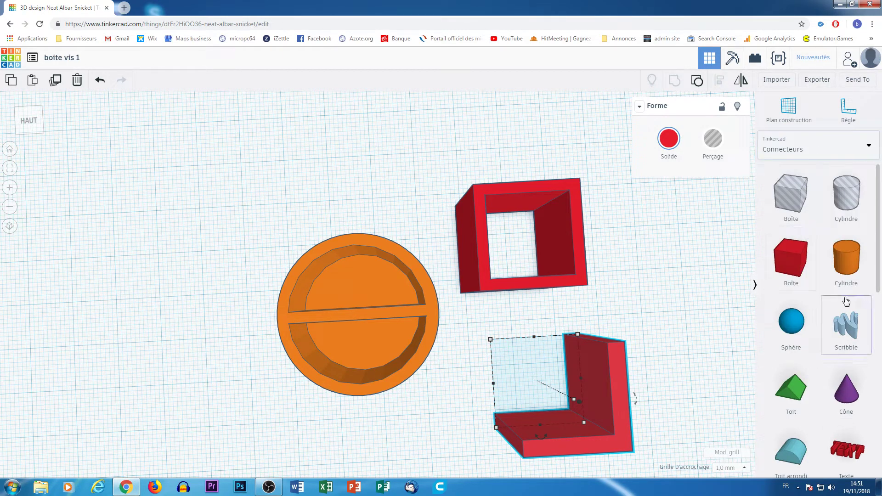
scroll(846, 301, "down", 10)
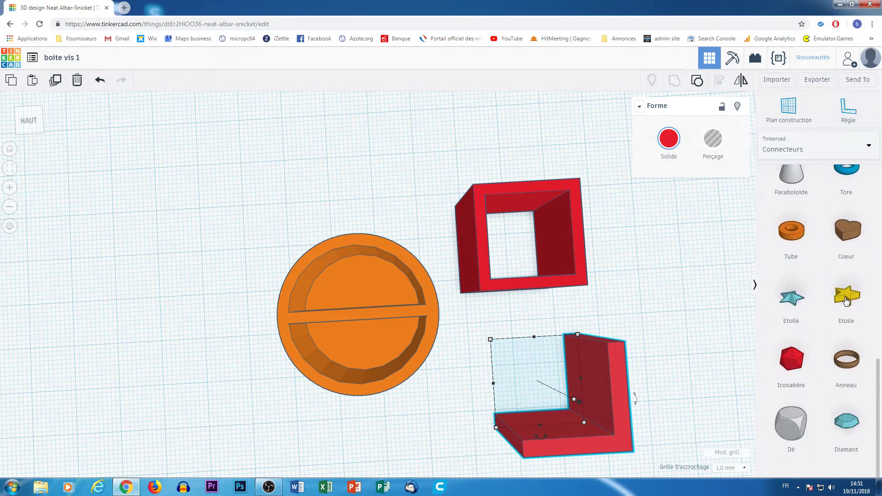
scroll(847, 301, "up", 8)
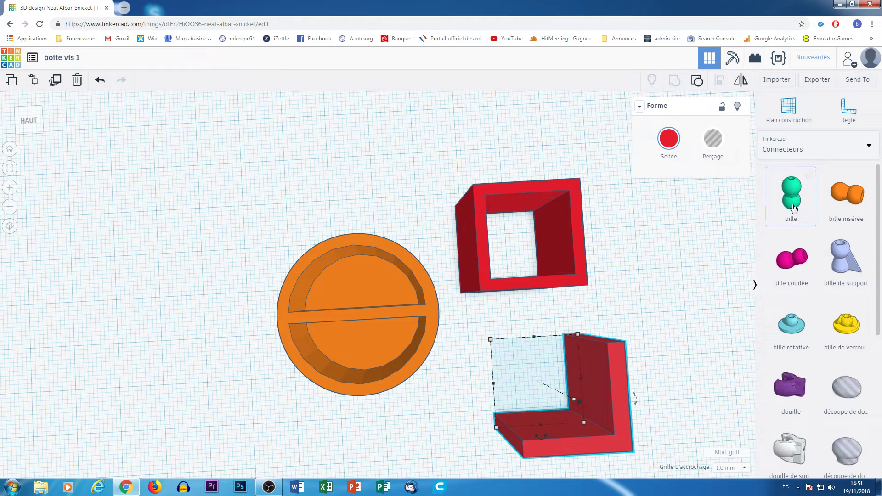
scroll(819, 348, "down", 2)
scroll(819, 348, "down", 3)
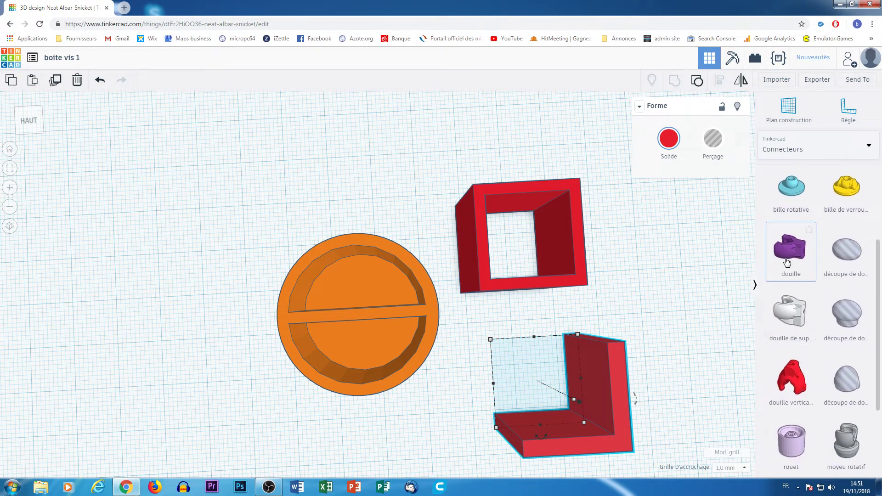
scroll(808, 294, "down", 3)
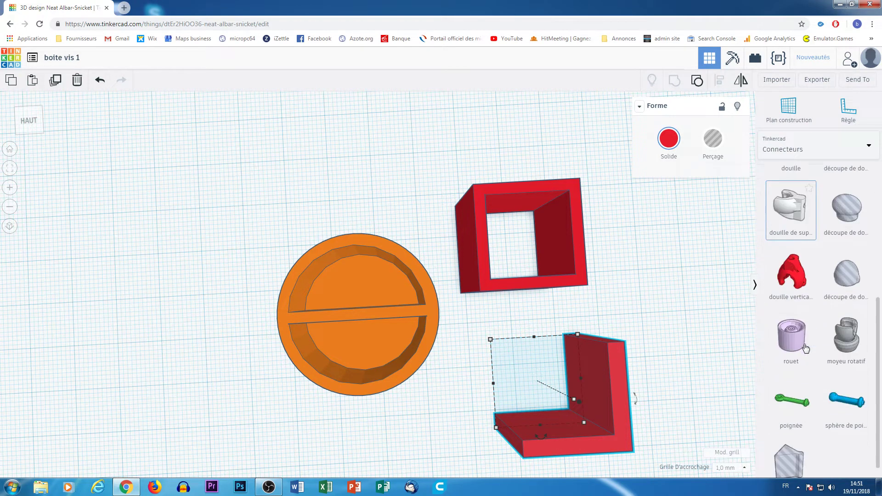
scroll(816, 313, "up", 7)
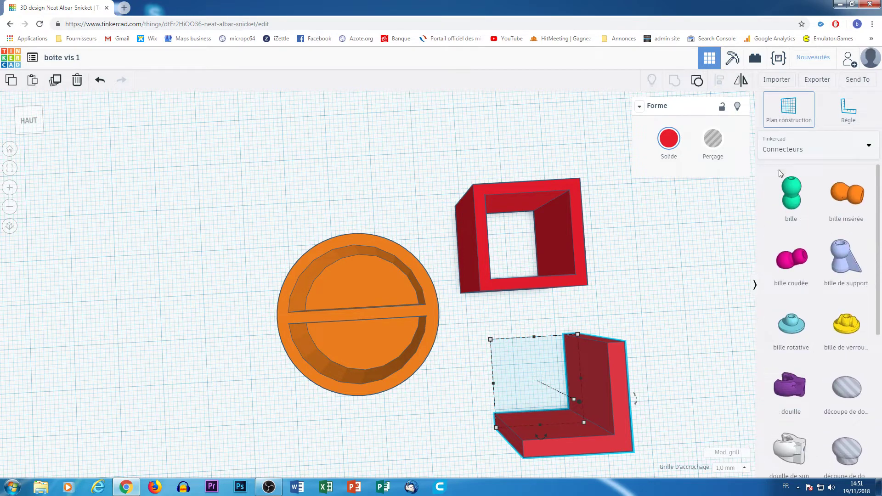
Place a Boîte à lumière from the A la une shape generators beside the round box and stretch it wider.
left_click(826, 148)
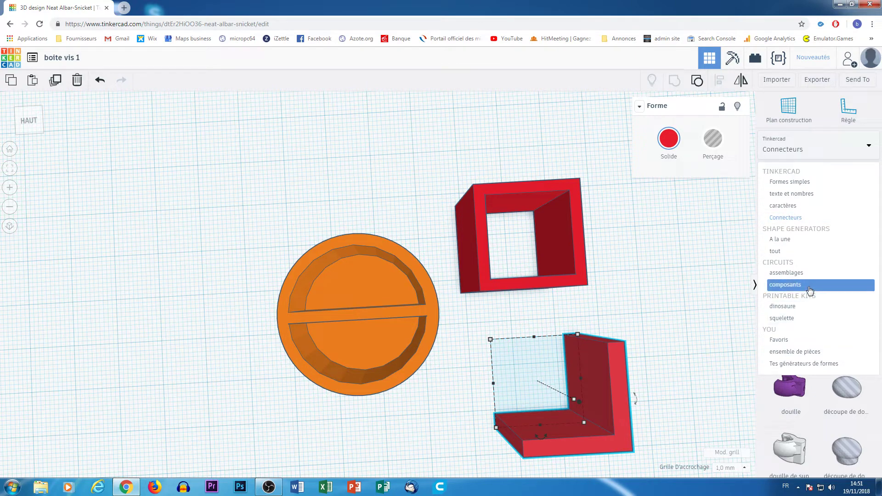
left_click(808, 240)
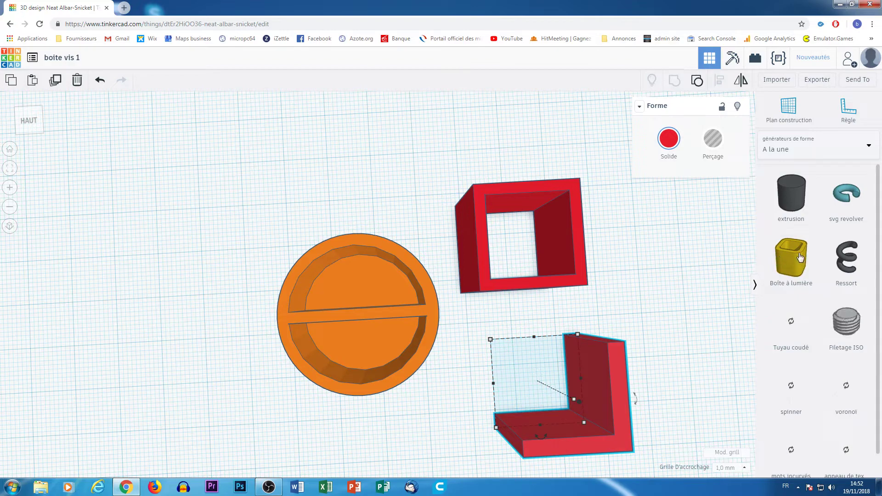
scroll(826, 331, "down", 1)
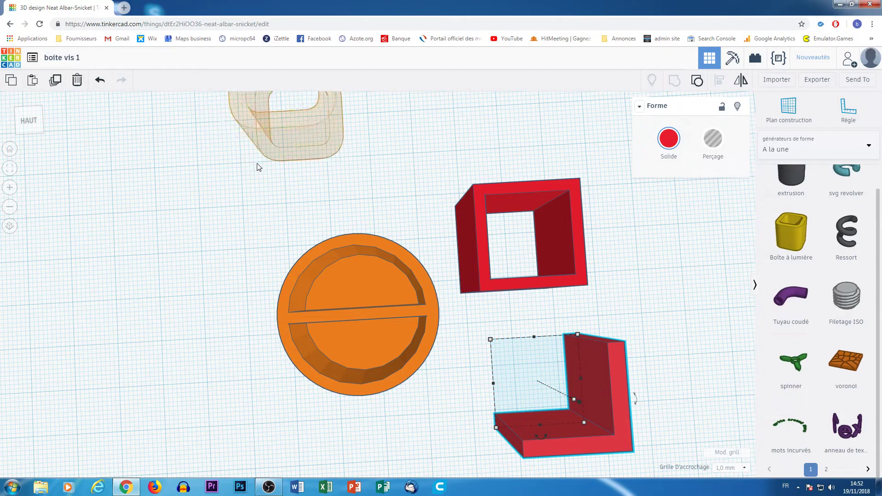
left_click(232, 241)
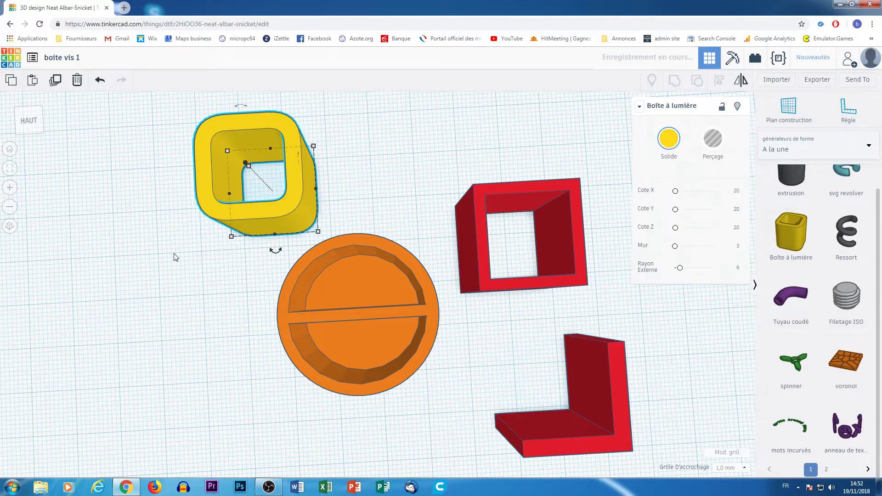
right_click_drag(202, 316, 213, 331)
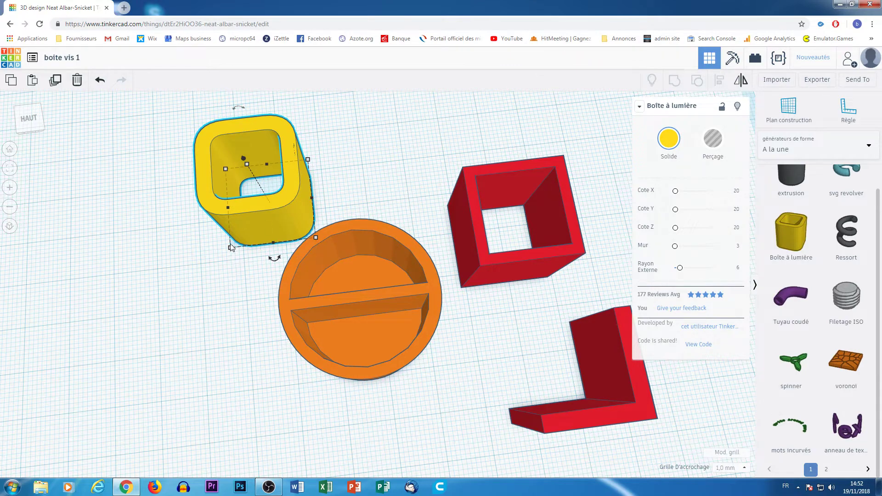
left_click_drag(231, 248, 184, 250)
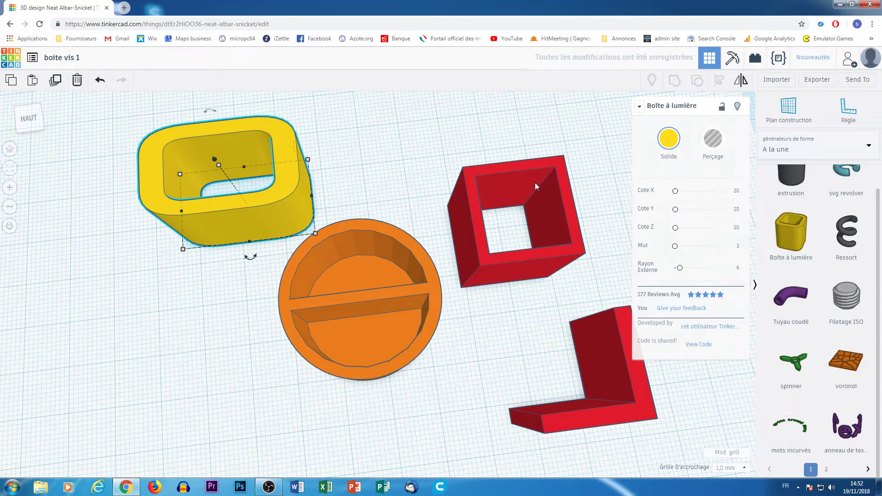
Overlap the square tube with the yellow box's corner and group it as a hole with the yellow and round boxes.
left_click_drag(568, 208, 343, 104)
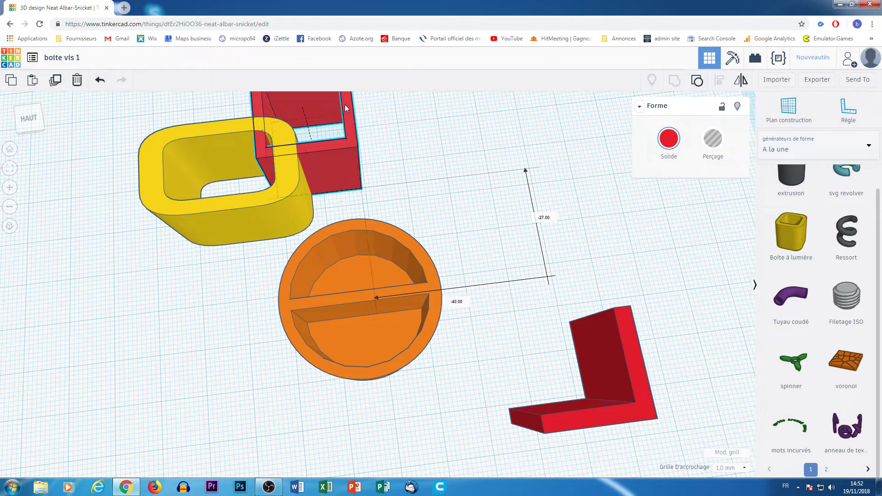
right_click_drag(505, 167, 513, 199)
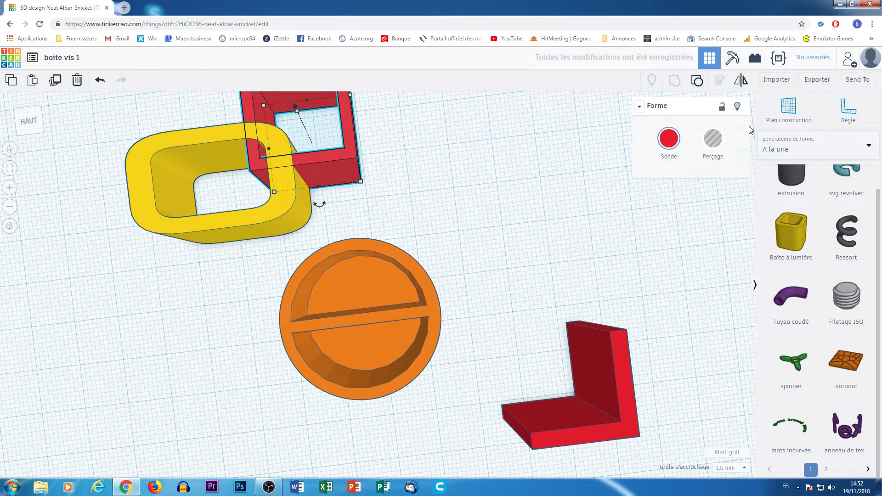
left_click(712, 138)
left_click_drag(90, 104, 454, 271)
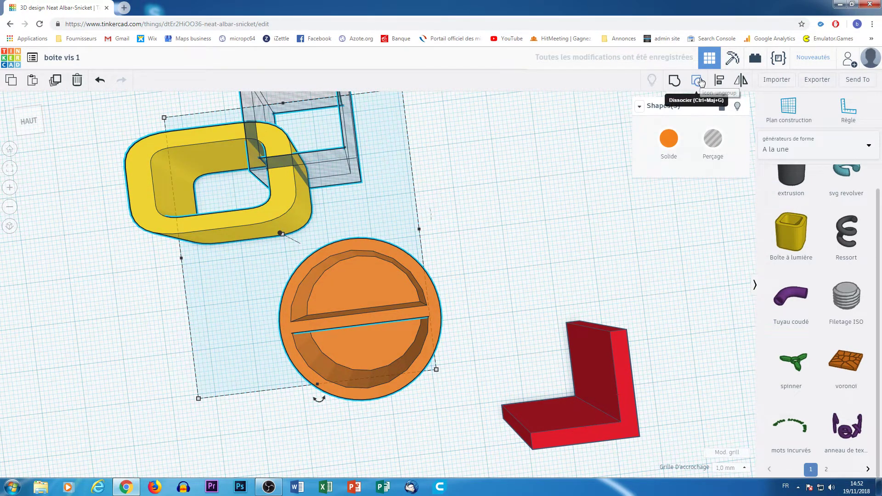
left_click(671, 84)
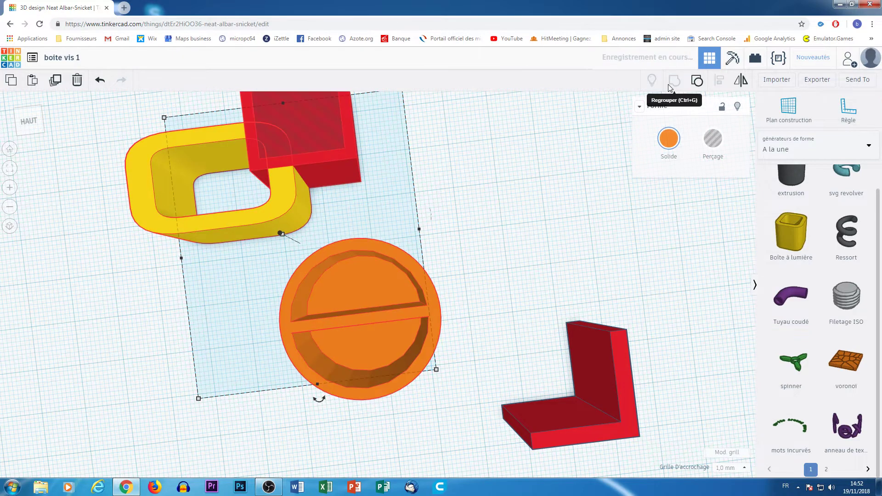
left_click(473, 219)
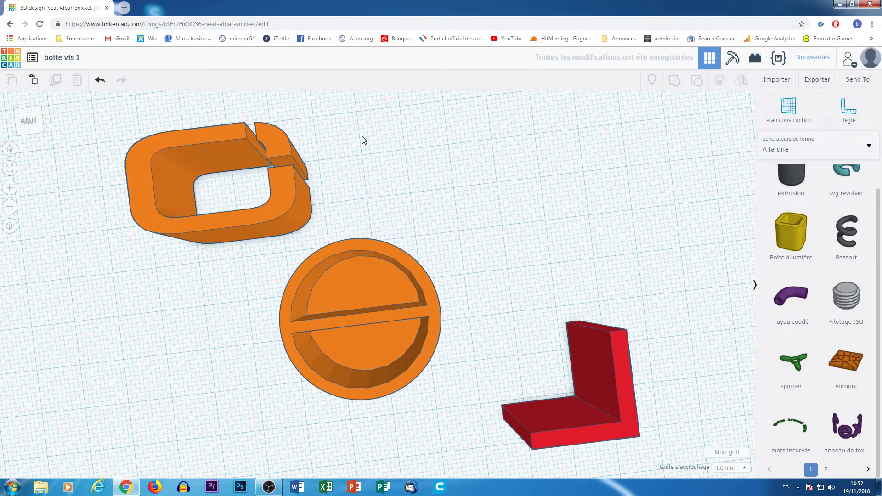
Shift the combined orange shape 3 mm across the workplane, away from the L-shaped piece.
right_click_drag(362, 136, 354, 181)
left_click(274, 148)
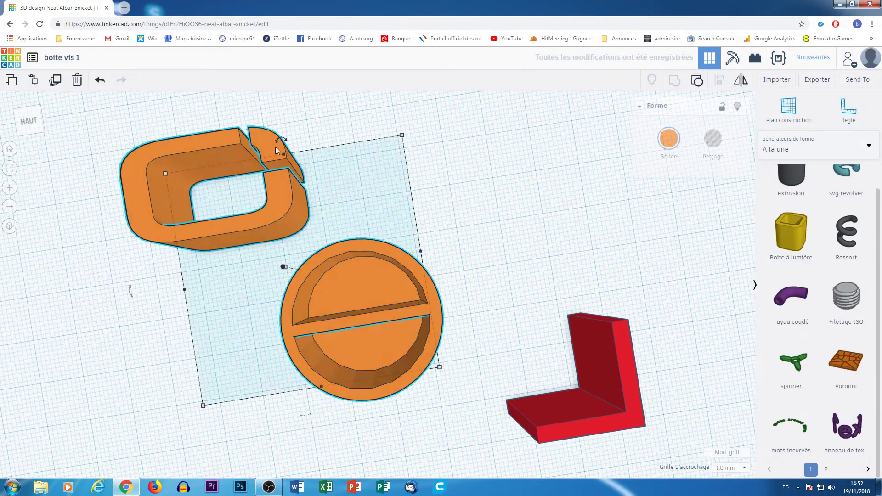
left_click_drag(265, 147, 236, 154)
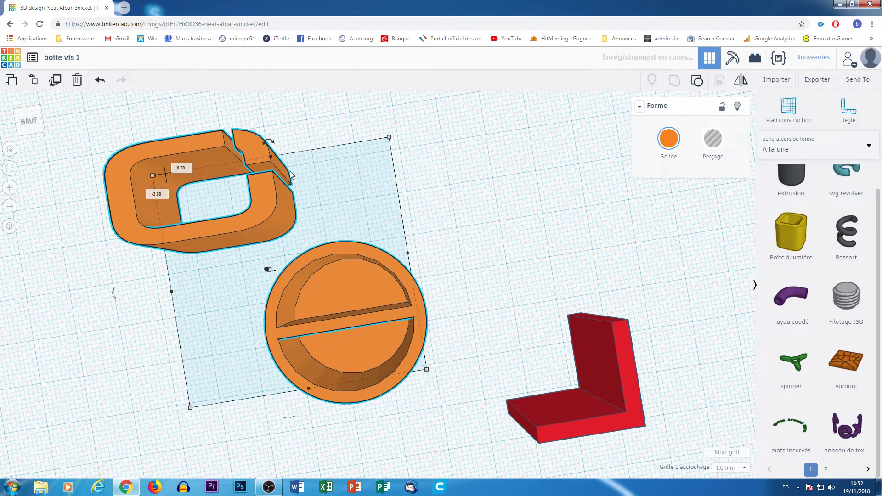
left_click(483, 143)
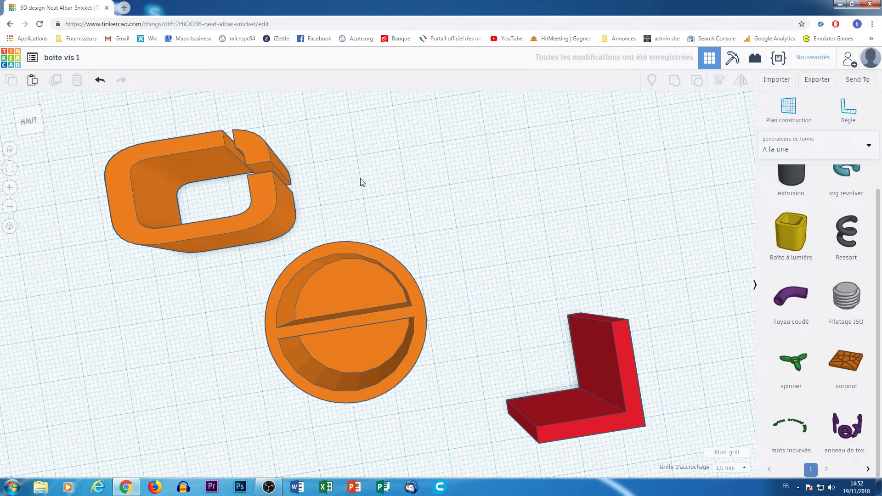
Delete the red L-shaped piece from the workplane.
right_click_drag(461, 284, 524, 336)
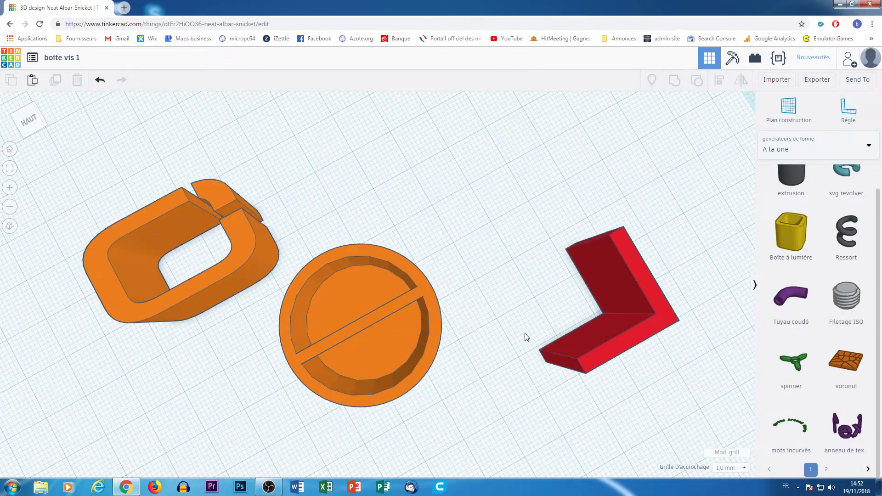
left_click(619, 340)
key("Delete")
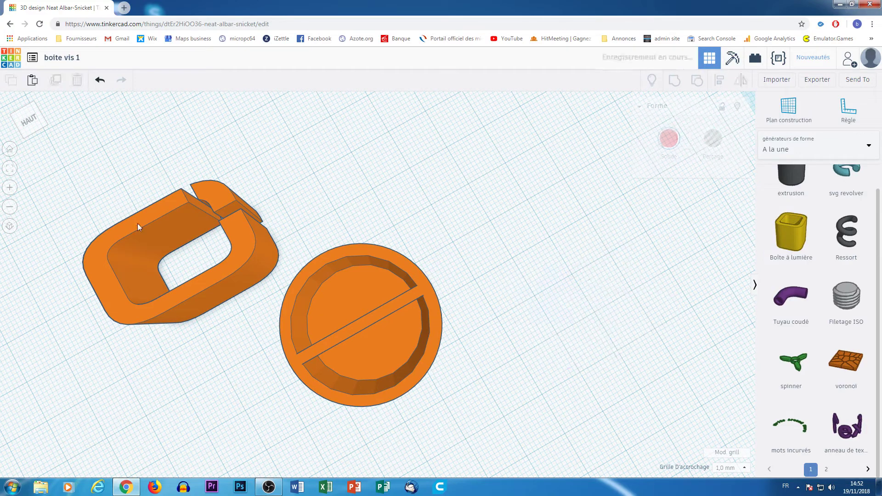
Ungroup the combined shape and delete the yellow Boîte à lumière and the square tube hole, keeping the round box.
left_click(149, 307)
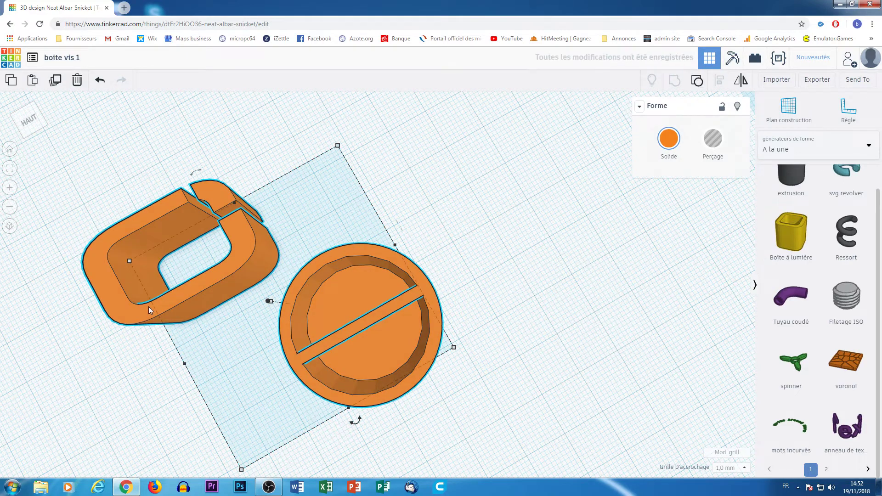
left_click(698, 81)
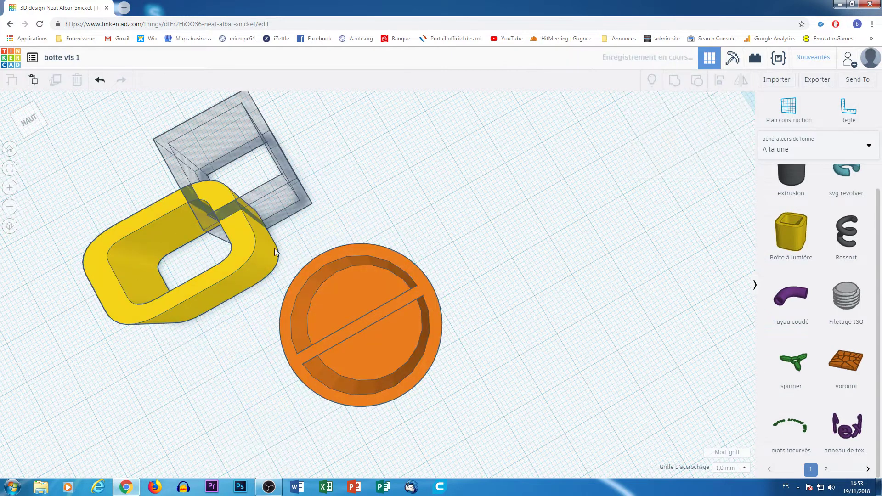
left_click(222, 268)
key("Delete")
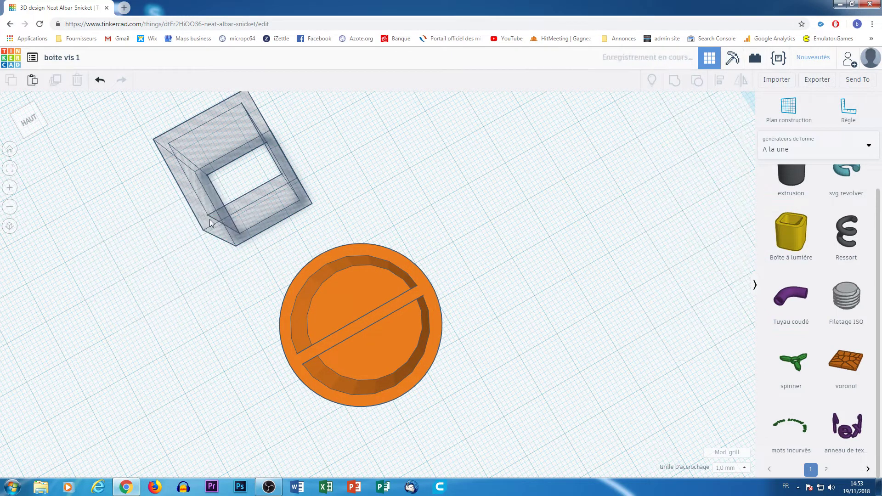
left_click(212, 220)
key("Delete")
Export the whole design as an STL file for 3D printing.
right_click_drag(489, 338, 424, 344)
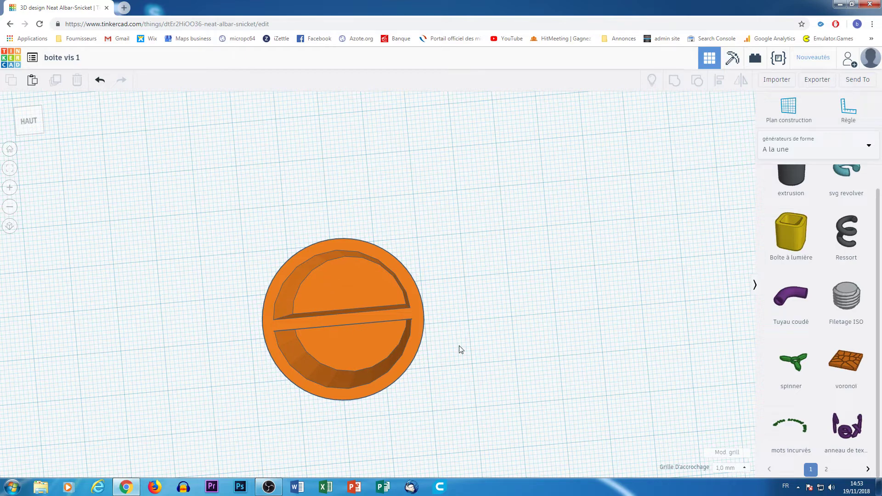
right_click_drag(459, 351, 411, 366)
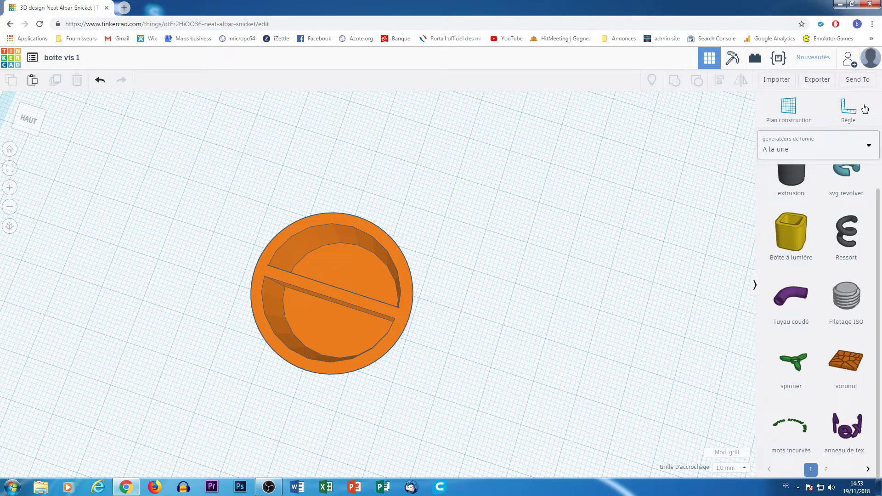
left_click(816, 81)
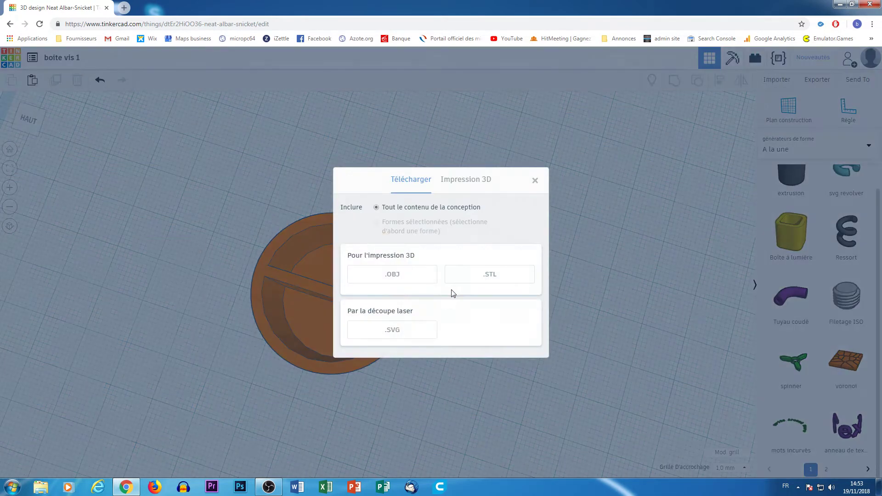
left_click(483, 279)
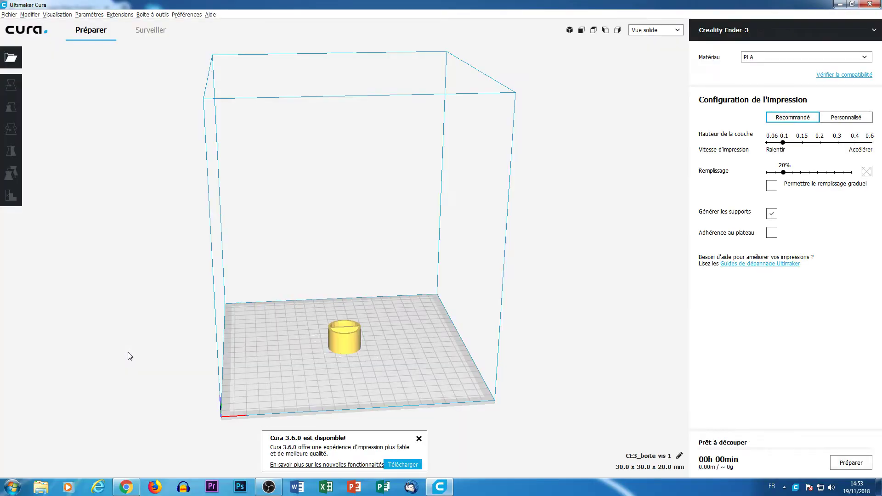
In Ultimaker Cura, inspect the round box on the build plate and slice it for the Creality Ender-3.
right_click_drag(414, 363, 409, 343)
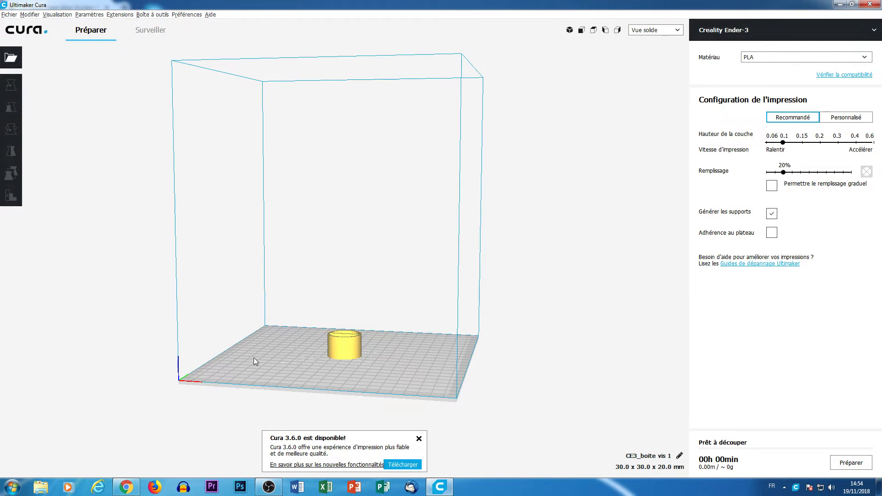
right_click_drag(254, 359, 291, 386)
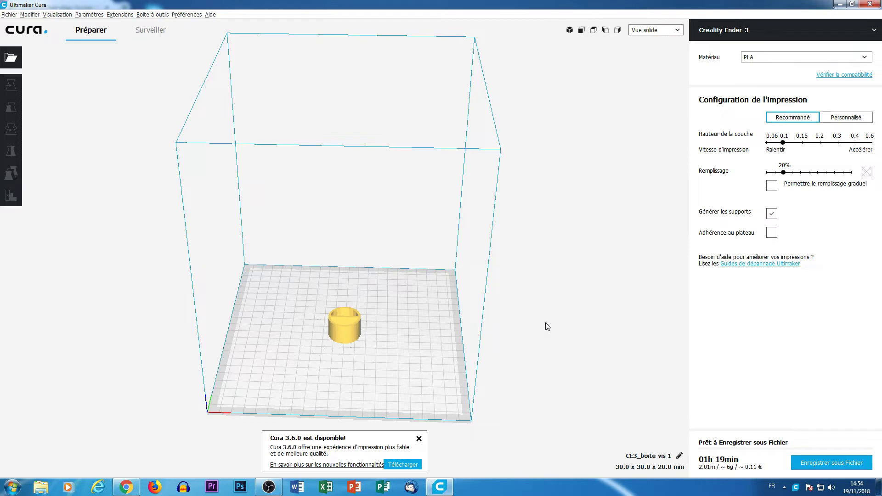
left_click(351, 337)
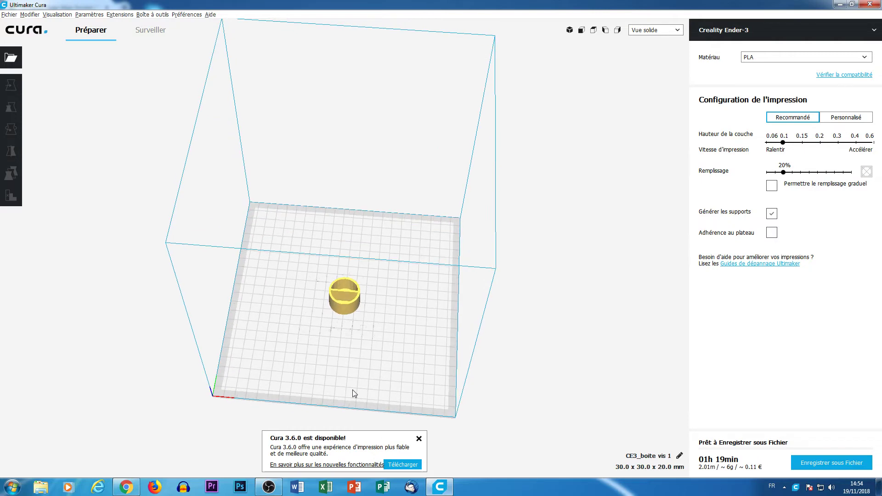
Scale the round box on the build plate uniformly to 200%.
right_click_drag(353, 390, 330, 317)
left_click(341, 325)
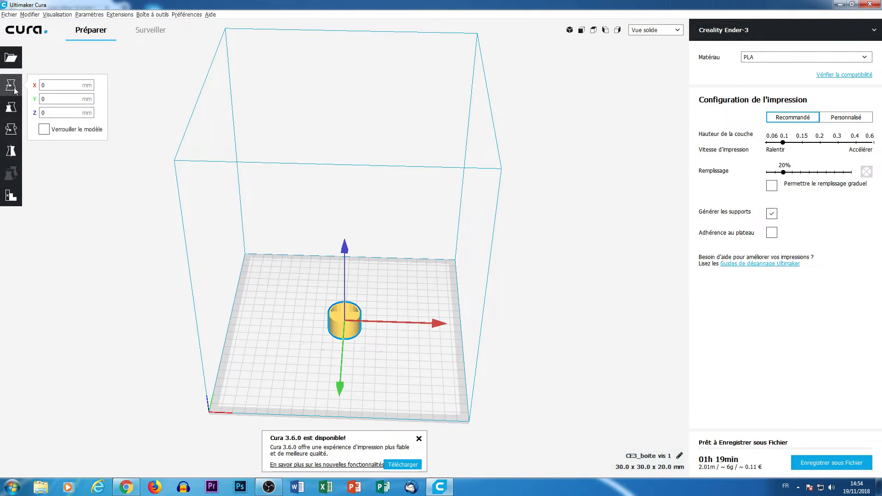
left_click(11, 107)
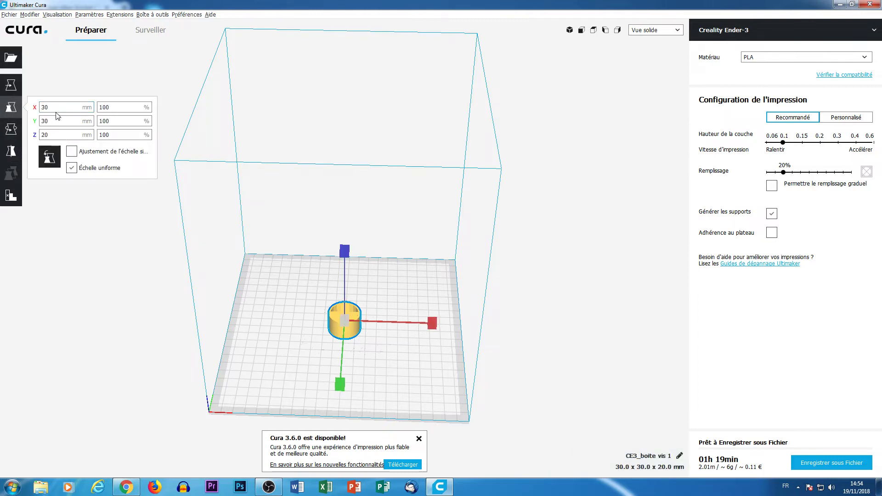
double_click(104, 107)
left_click(52, 259)
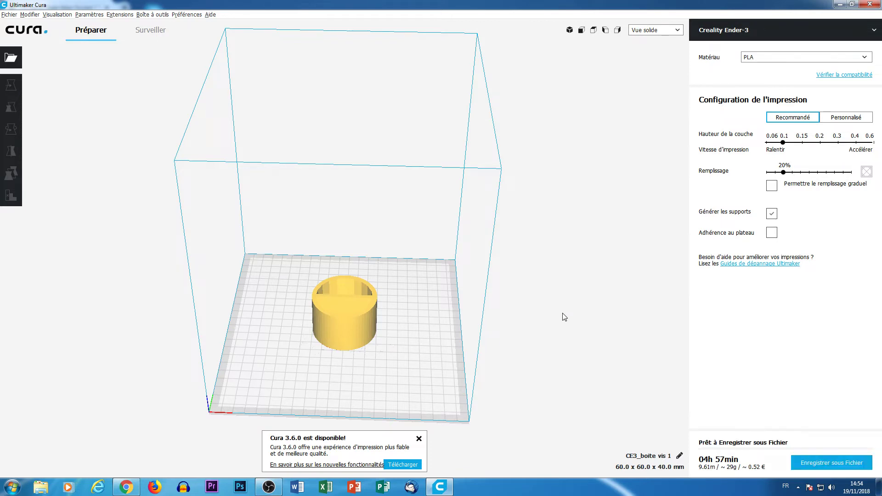
Set the round box's uniform scale back to 100%.
left_click(346, 317)
key("s")
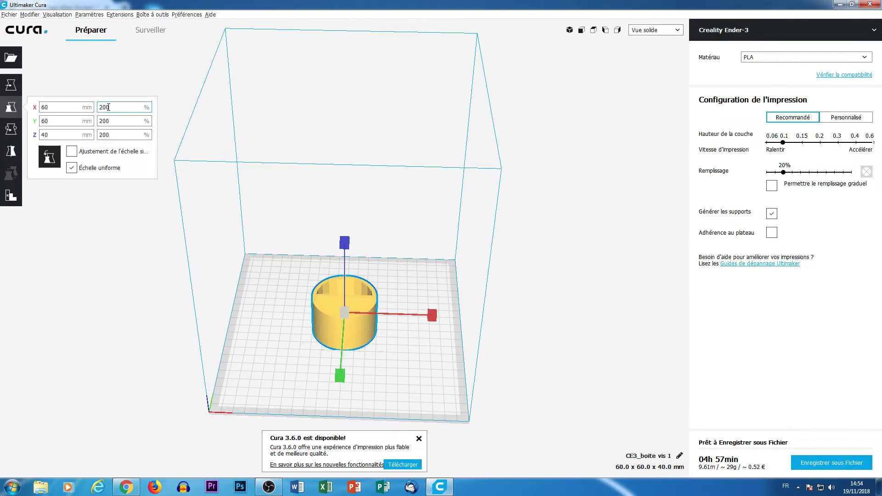
left_click_drag(109, 107, 78, 107)
type("100")
left_click(53, 229)
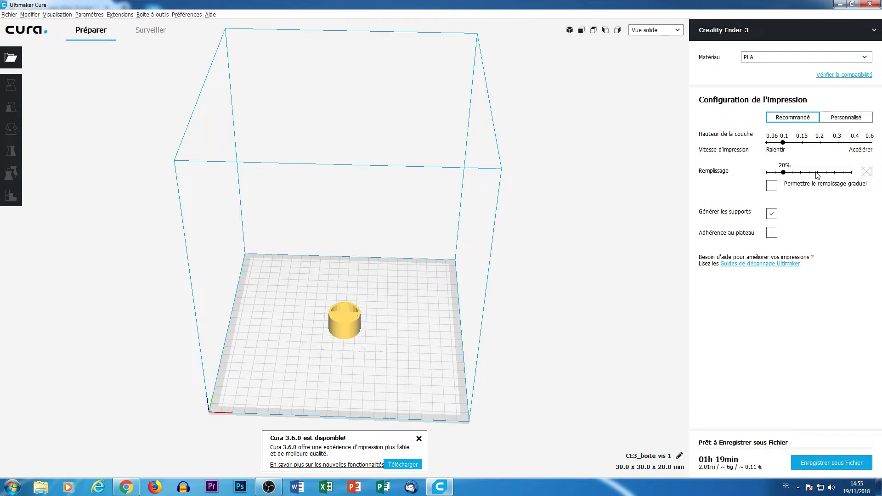
Try layer heights of 0.3, 0.6 and 0.06, return to 0.1 and slice the box again.
left_click(836, 143)
left_click(872, 143)
left_click(766, 144)
left_click(786, 142)
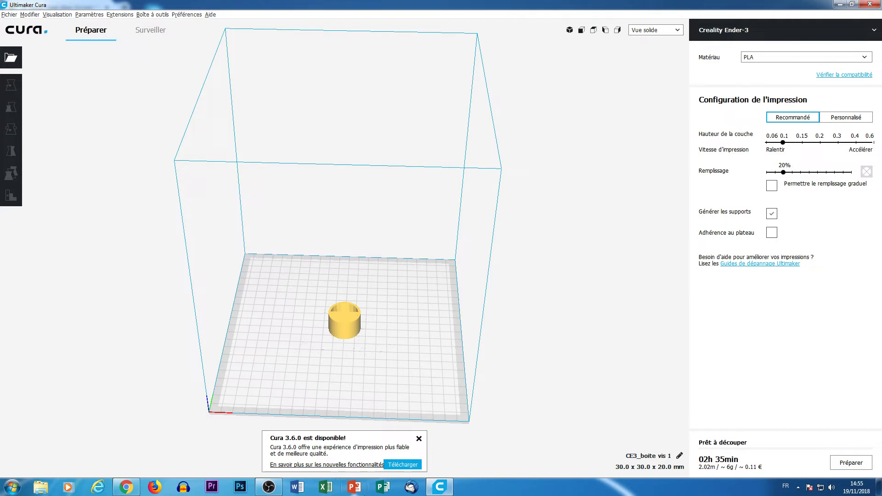
left_click(848, 463)
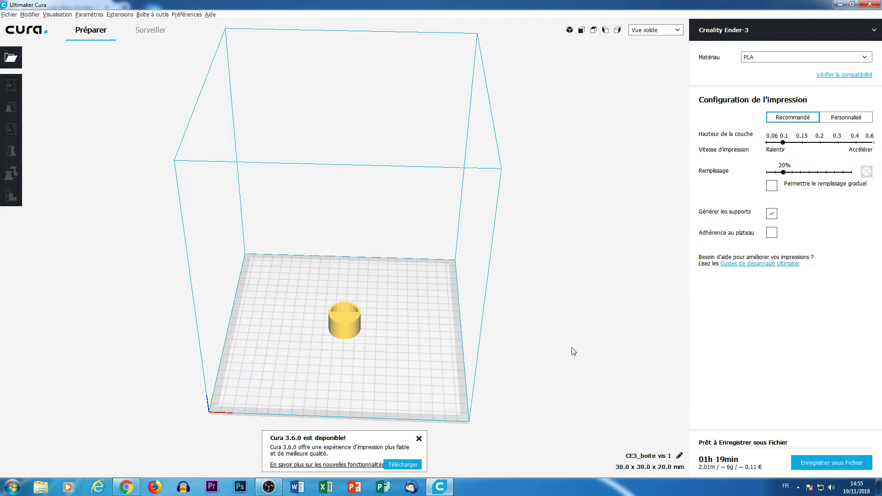
Display the sliced round box in layer view (Vue en couches) and examine its layers and divider.
right_click_drag(250, 358, 249, 432)
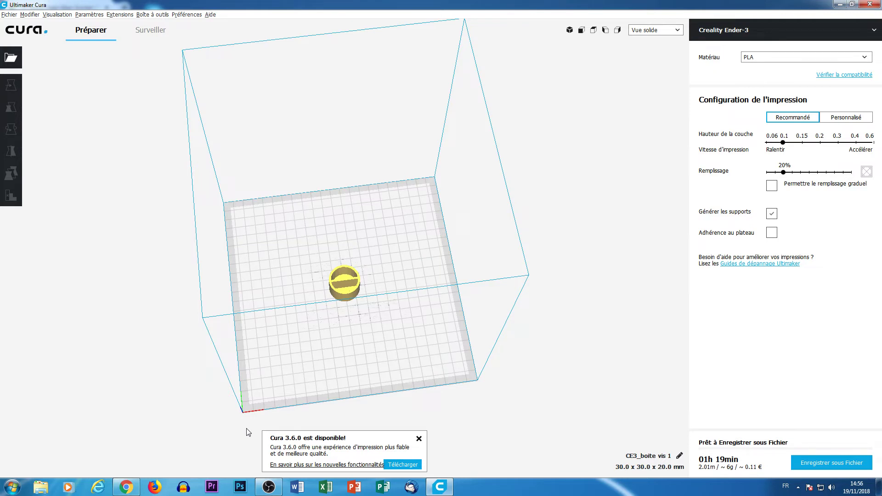
scroll(369, 364, "up", 6)
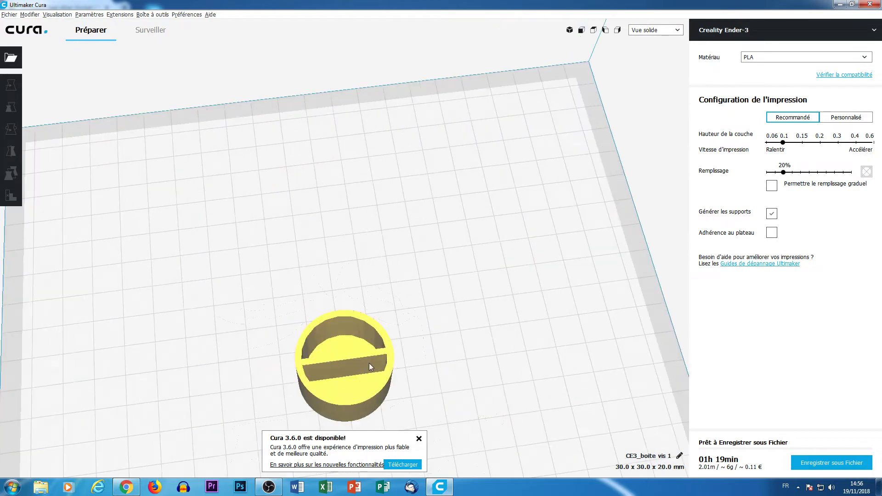
right_click_drag(476, 446, 448, 419)
scroll(434, 381, "down", 6)
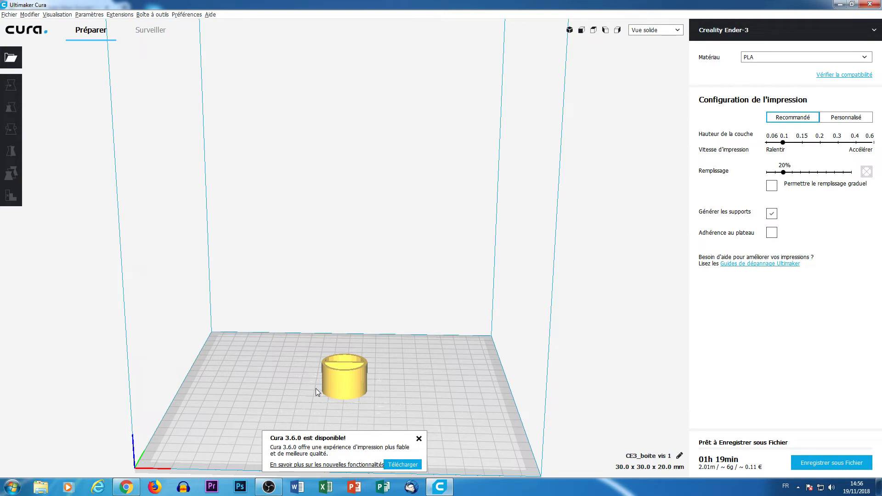
right_click_drag(220, 359, 426, 373)
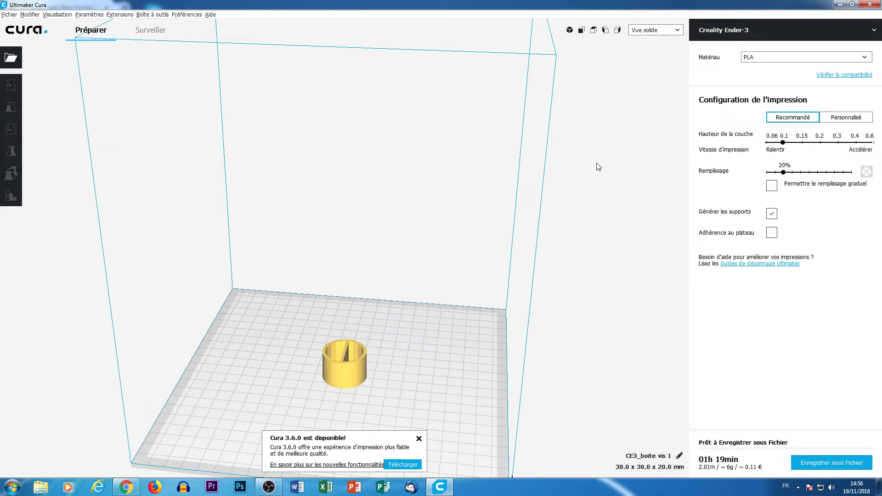
left_click(658, 31)
left_click(652, 57)
mouse_move(432, 491)
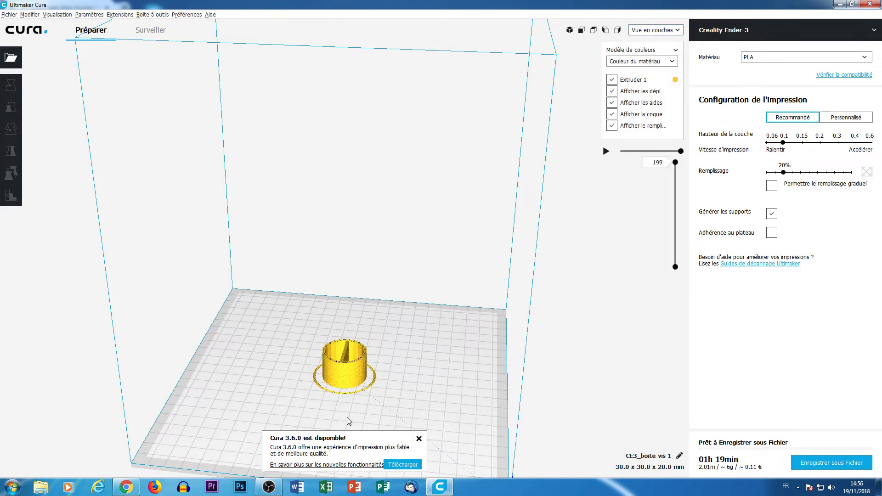
scroll(360, 393, "up", 2)
mouse_move(423, 421)
right_mouse_down()
mouse_move(435, 419)
mouse_move(434, 430)
right_mouse_up()
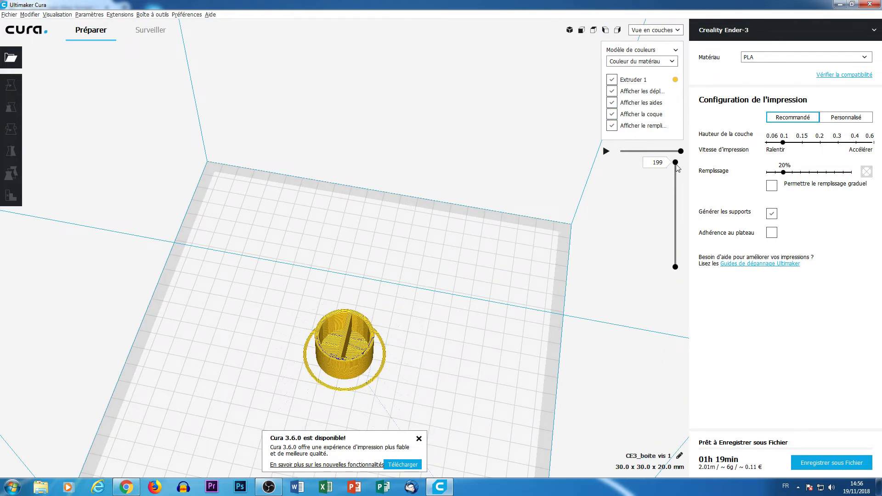
mouse_move(676, 166)
left_mouse_down()
mouse_move(676, 259)
mouse_move(676, 162)
left_mouse_up()
Rotate the round box 180° so its open side faces the build plate and slice it again.
right_click_drag(389, 384, 394, 336)
scroll(393, 337, "down", 3)
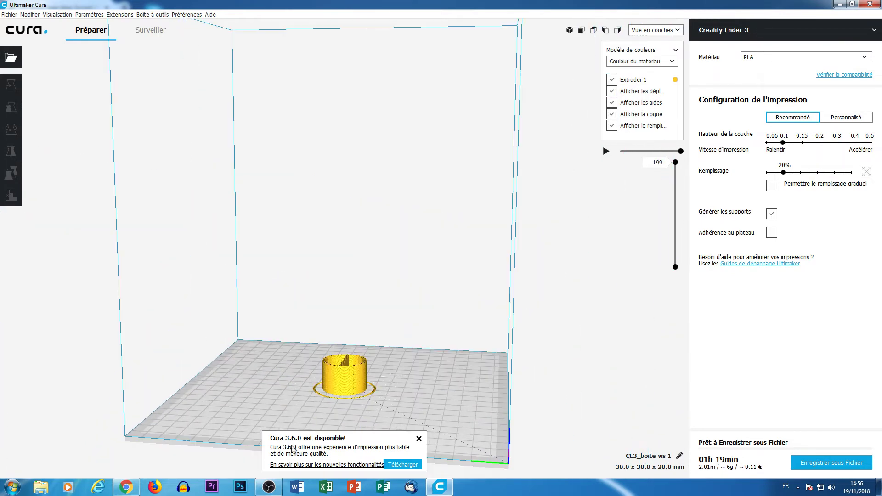
left_click(342, 381)
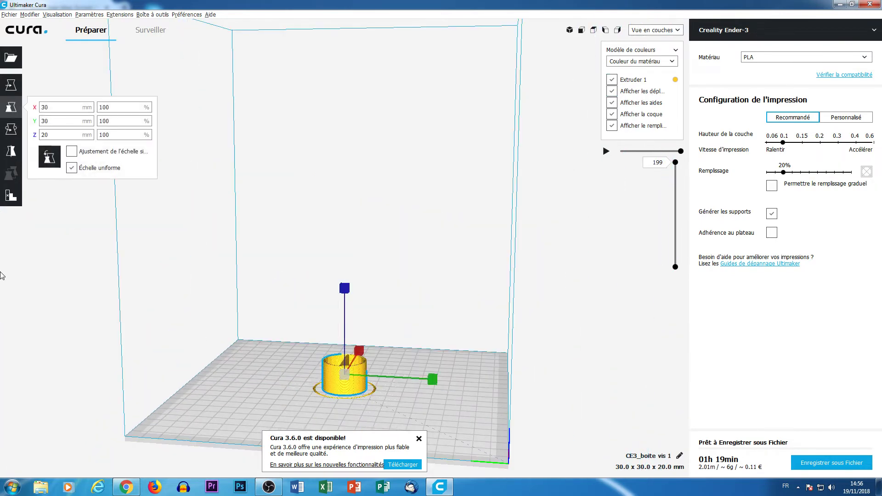
left_click(11, 130)
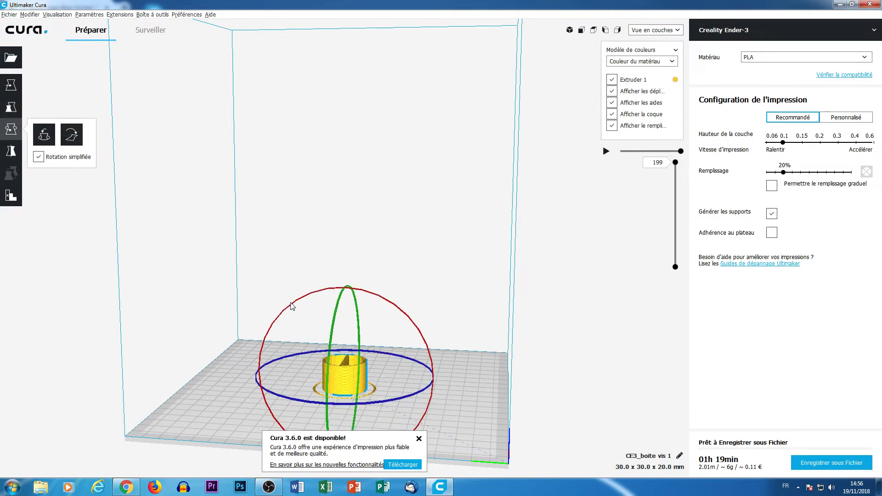
left_click_drag(293, 307, 338, 315)
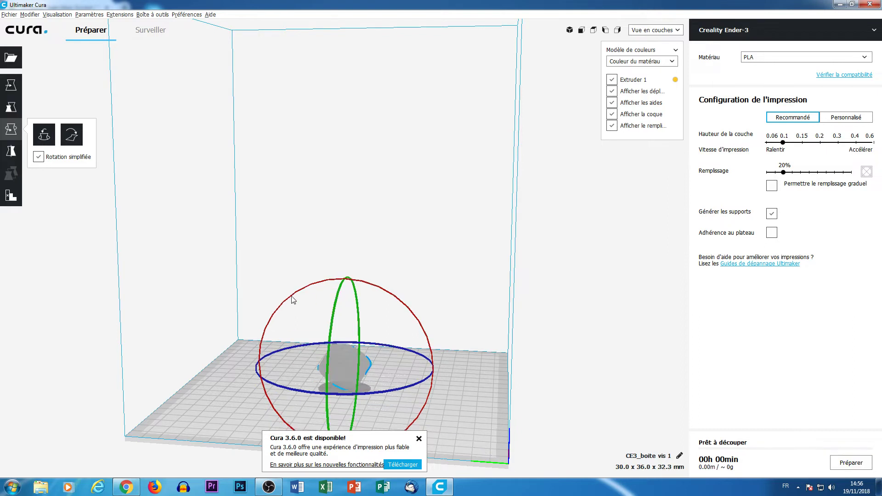
left_click_drag(292, 300, 363, 420)
right_click(468, 303)
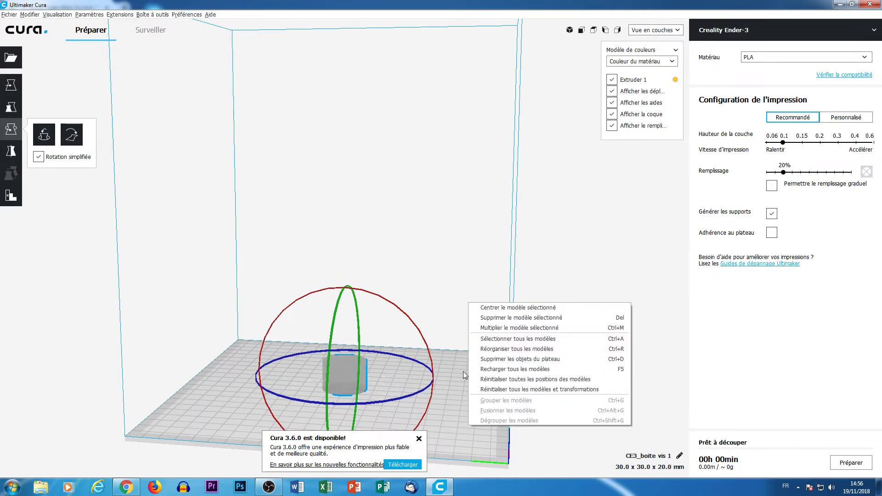
left_click(463, 372)
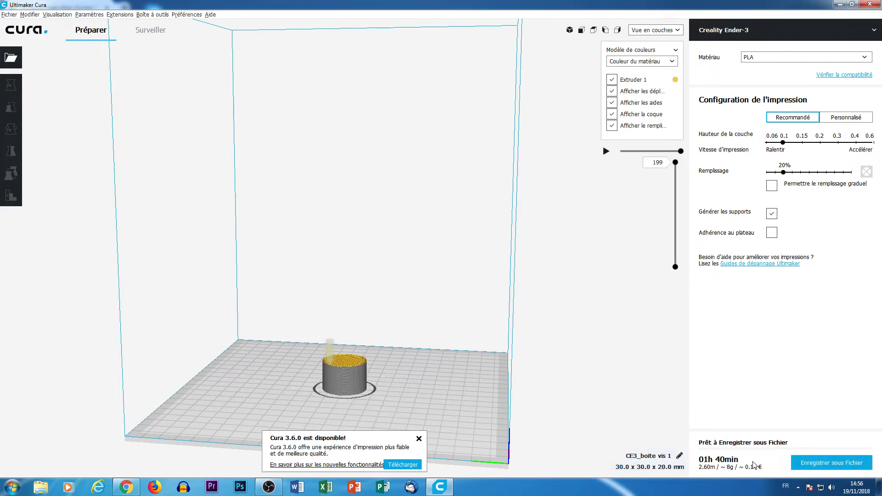
Dismiss the update notice and examine the flipped box's layers, stepping down to layer 138 and back to 199, including the supports seen from below.
left_click(419, 440)
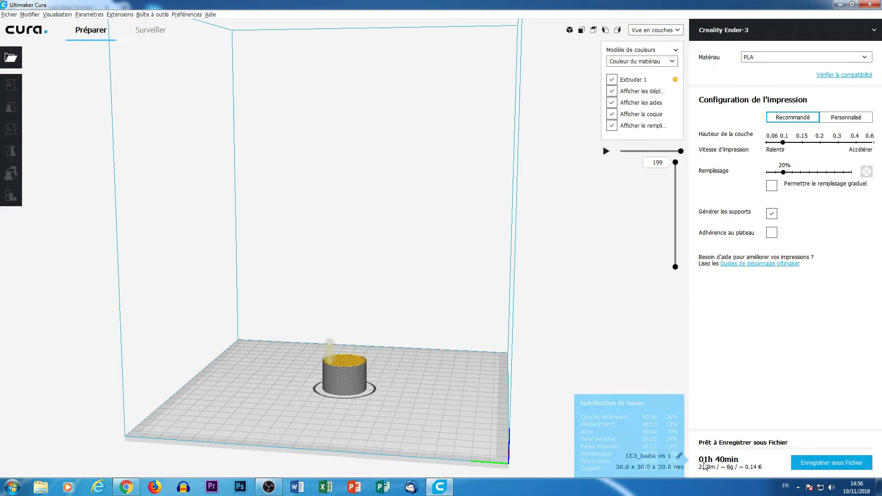
scroll(414, 390, "up", 5)
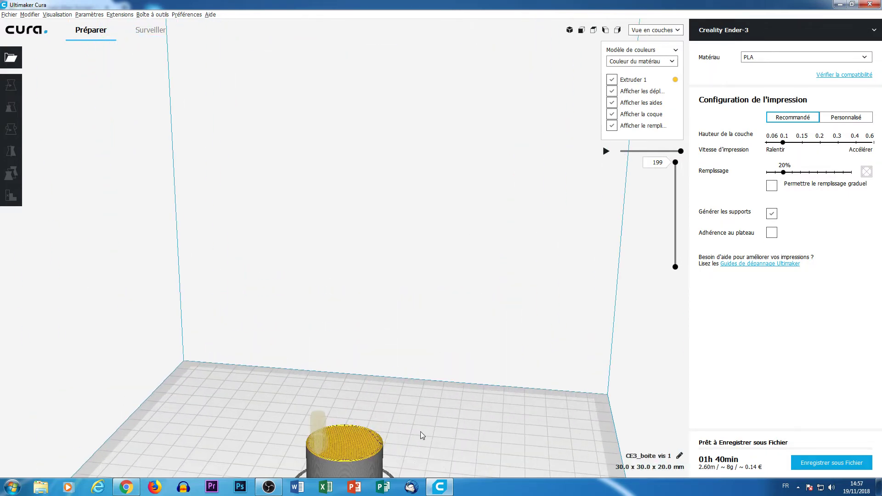
scroll(420, 436, "down", 4)
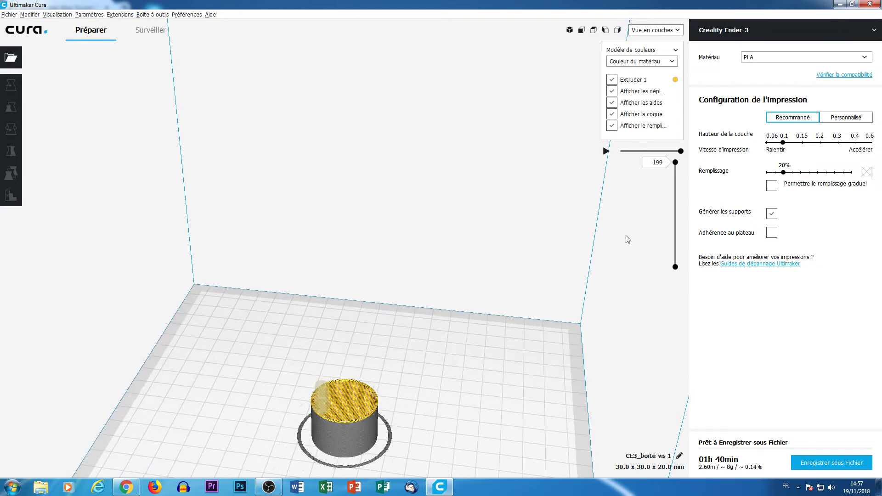
left_click_drag(675, 168, 674, 195)
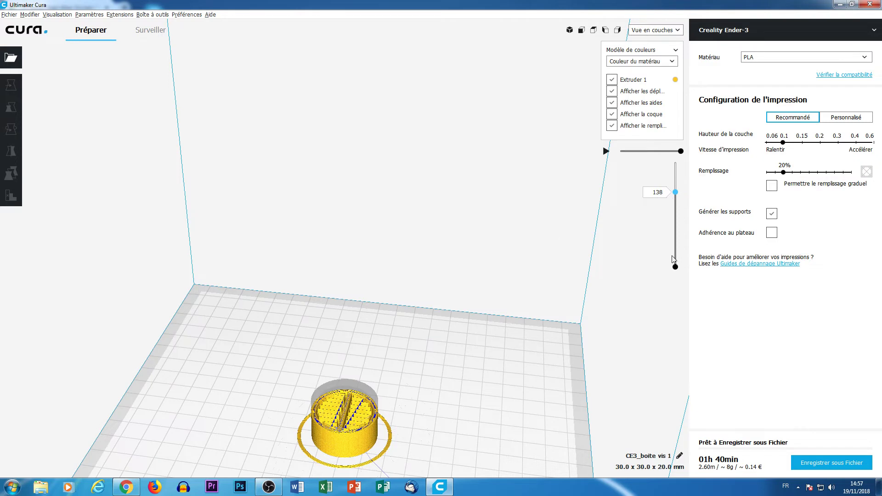
left_click_drag(675, 202, 656, 152)
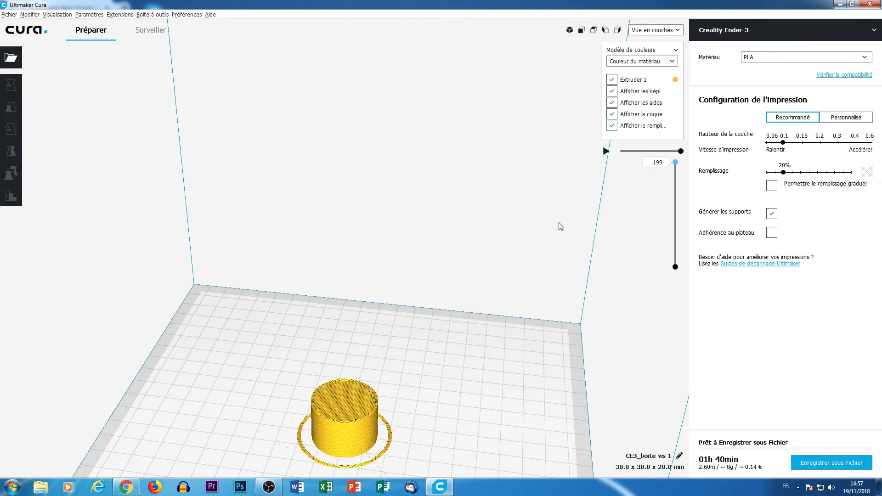
right_click_drag(446, 409, 452, 273)
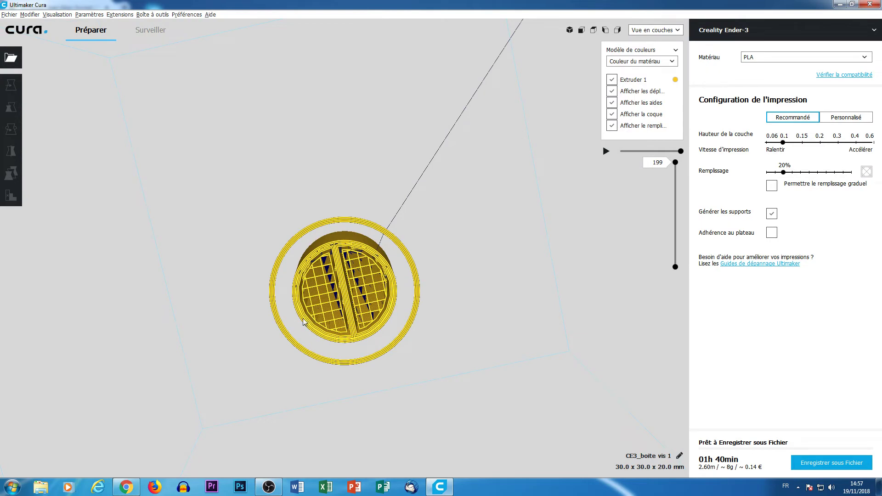
right_click_drag(239, 226, 248, 344)
scroll(248, 343, "down", 5)
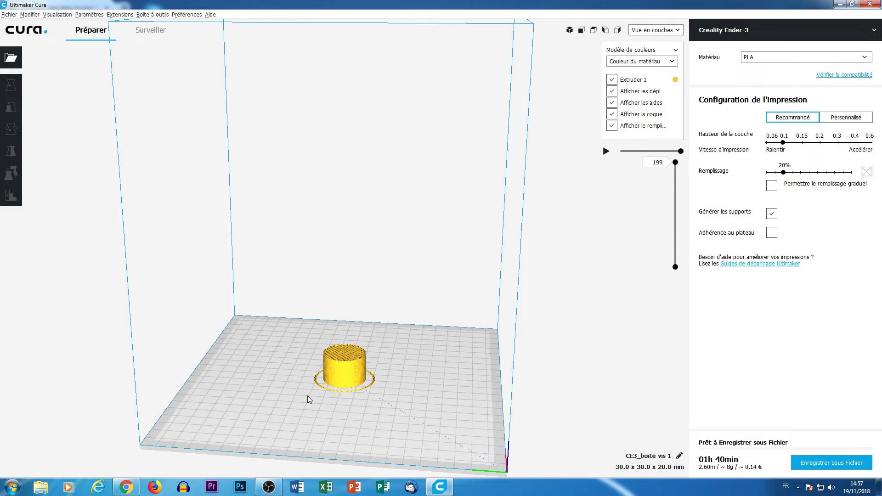
Switch back to Tinkercad and add a text ring (anneau de texte) in front of the round box reading "youtube".
left_click(839, 4)
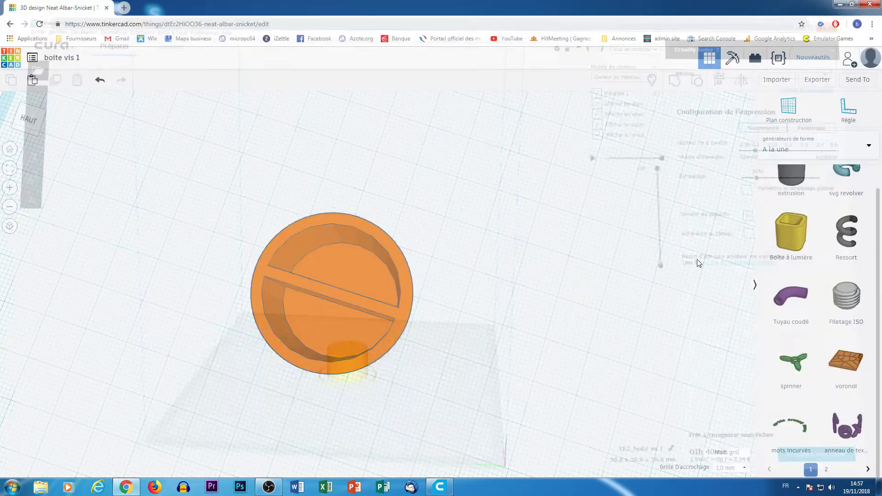
scroll(478, 331, "down", 3)
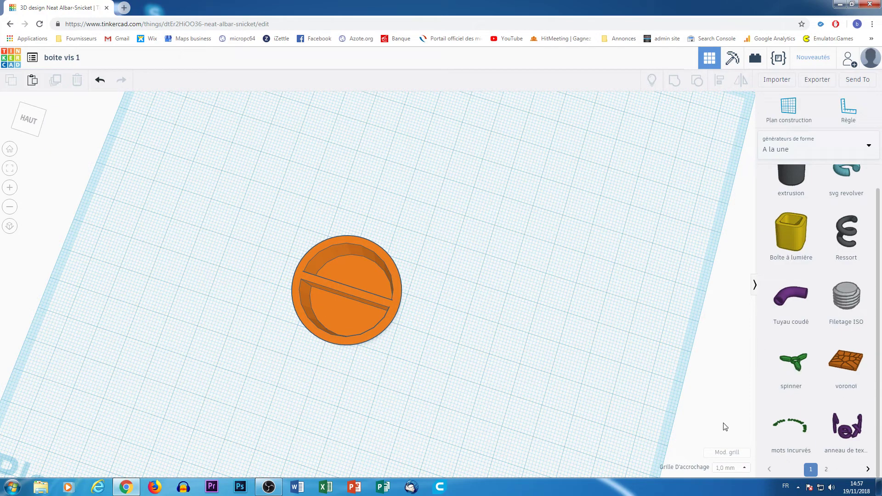
right_click_drag(277, 407, 349, 334)
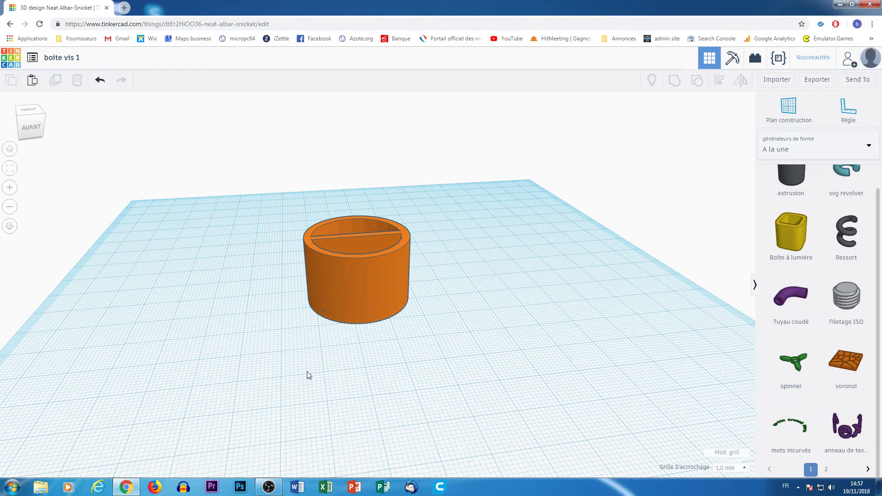
left_click(301, 359)
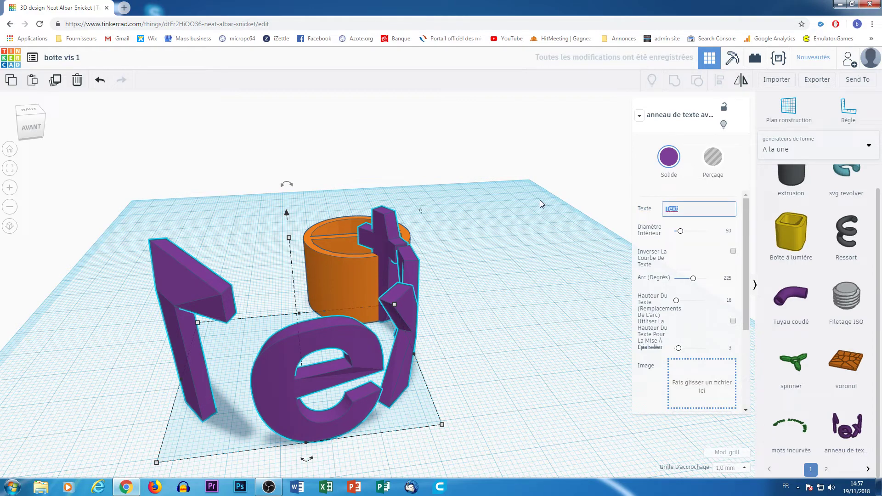
type("you")
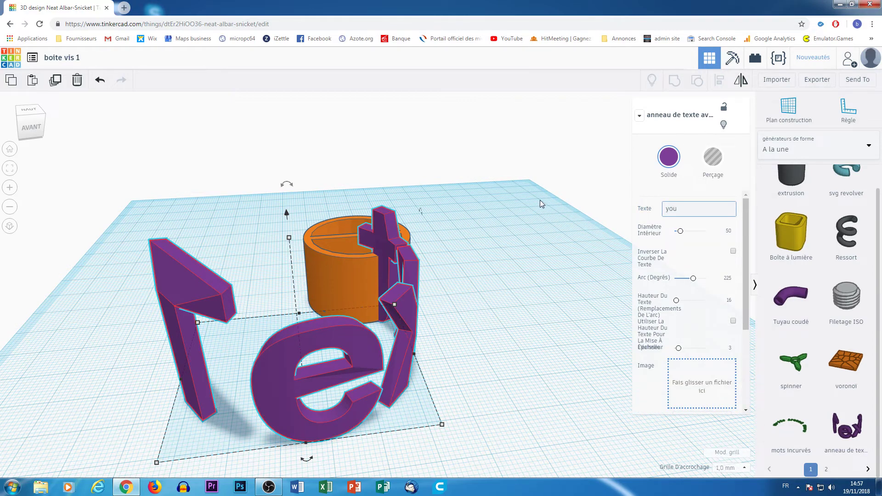
type("tube")
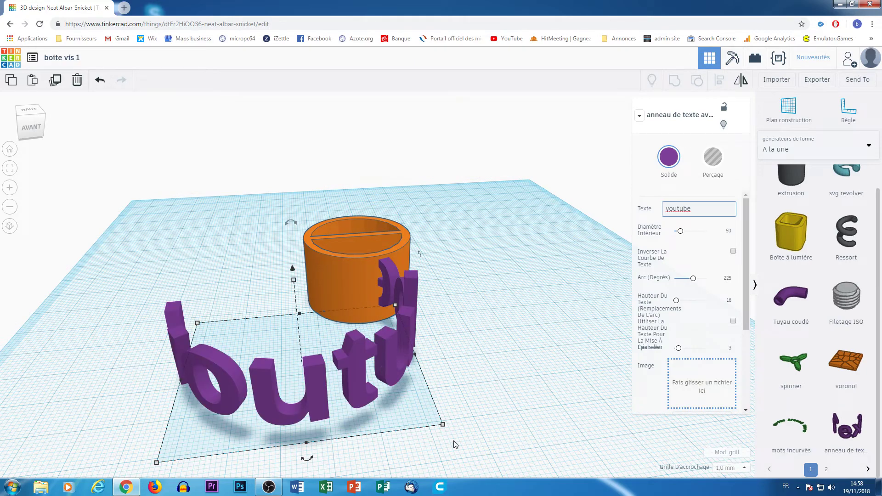
Scale down the "youtube" text ring and fit it around the lower outer wall of the round box.
mouse_move(444, 426)
left_click_drag(443, 426, 265, 352)
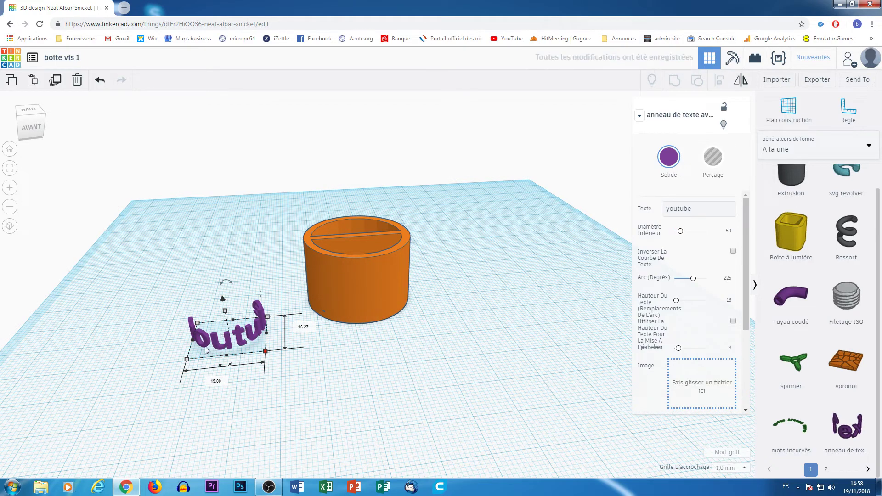
left_click_drag(205, 350, 360, 335)
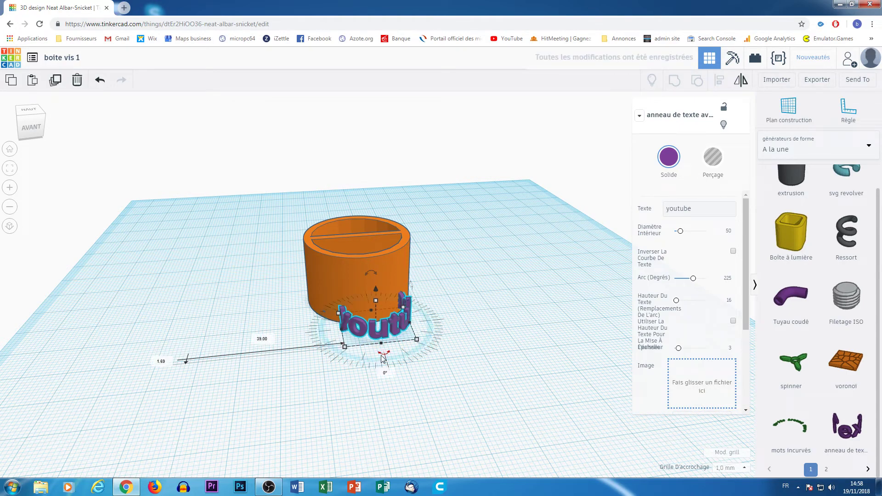
left_click_drag(344, 348, 294, 384)
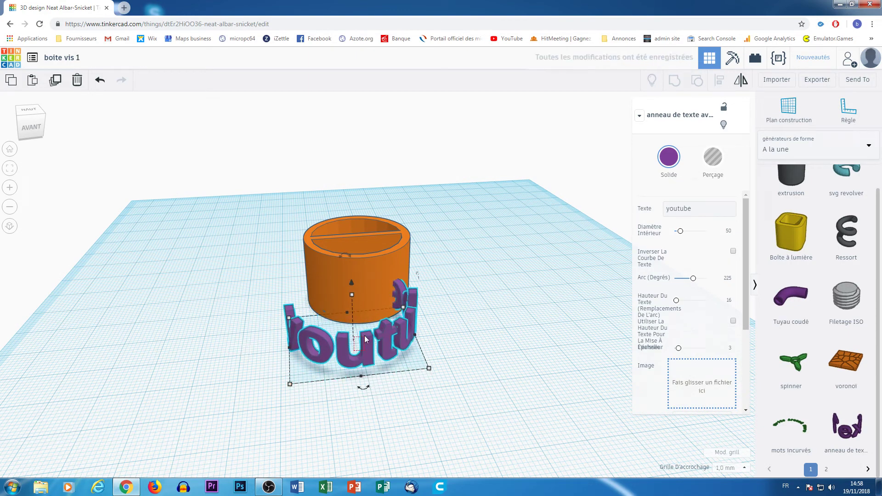
left_click_drag(367, 330, 372, 299)
right_click_drag(530, 342, 161, 182)
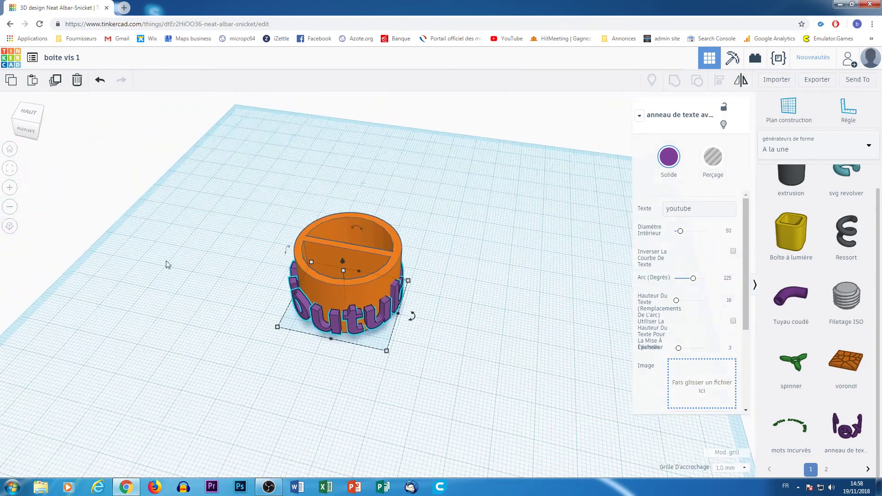
Shift the text ring back so its letters sink into the box wall, keeping it about 32 mm wide.
left_click_drag(240, 164, 637, 425)
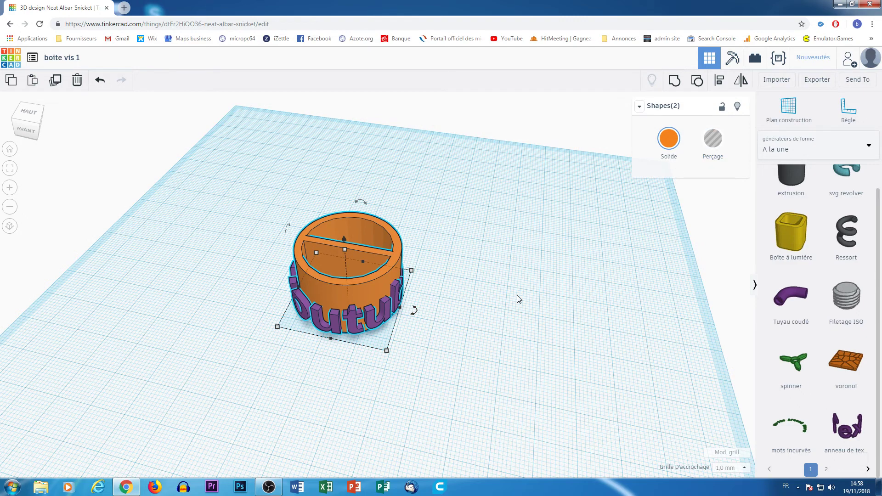
right_click_drag(517, 296, 551, 367)
mouse_move(303, 356)
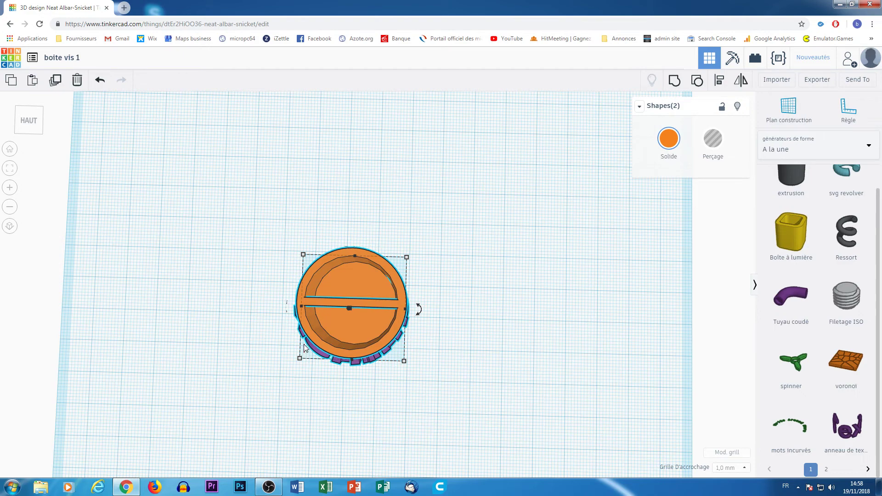
left_click(305, 339)
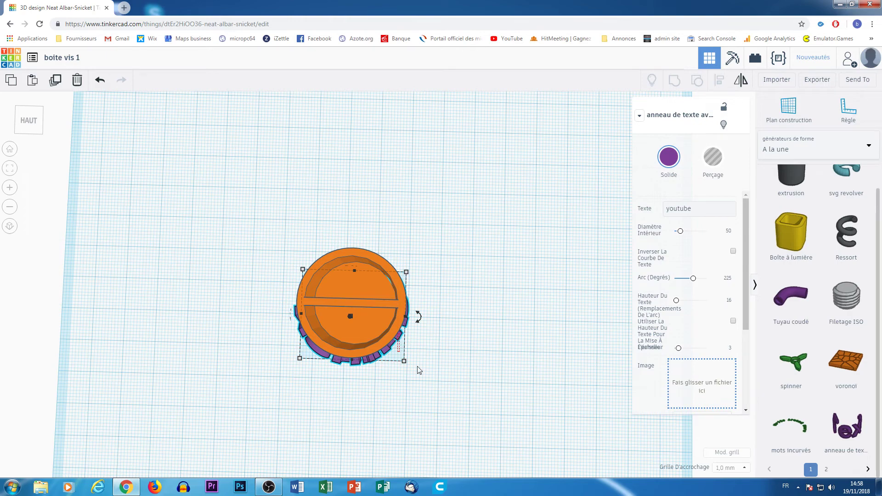
right_click_drag(419, 371, 427, 330)
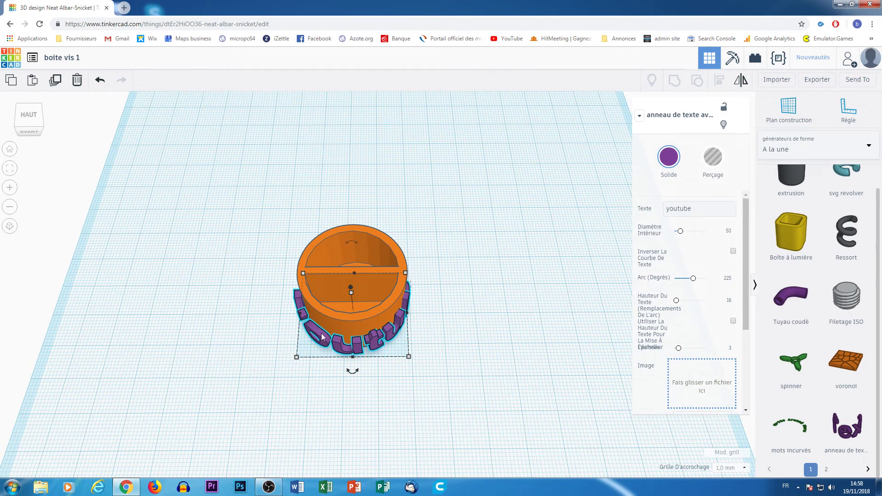
left_click_drag(321, 327, 301, 347)
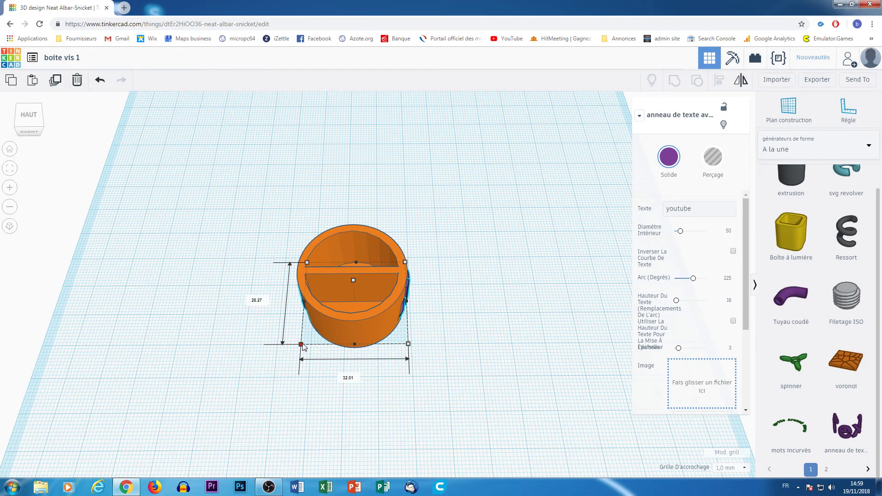
left_click_drag(303, 346, 303, 347)
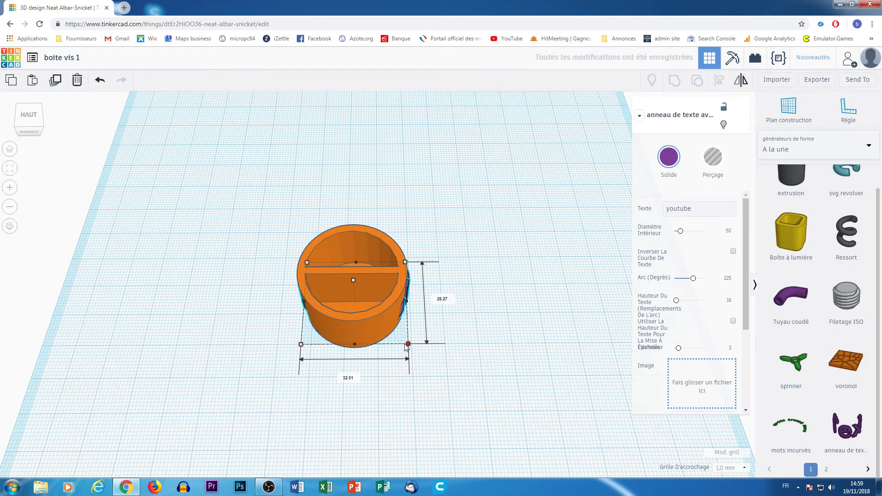
left_click_drag(406, 347, 408, 347)
Make the text ring a hole reaching the box's front surface and group it with the box to engrave the letters.
left_click(713, 157)
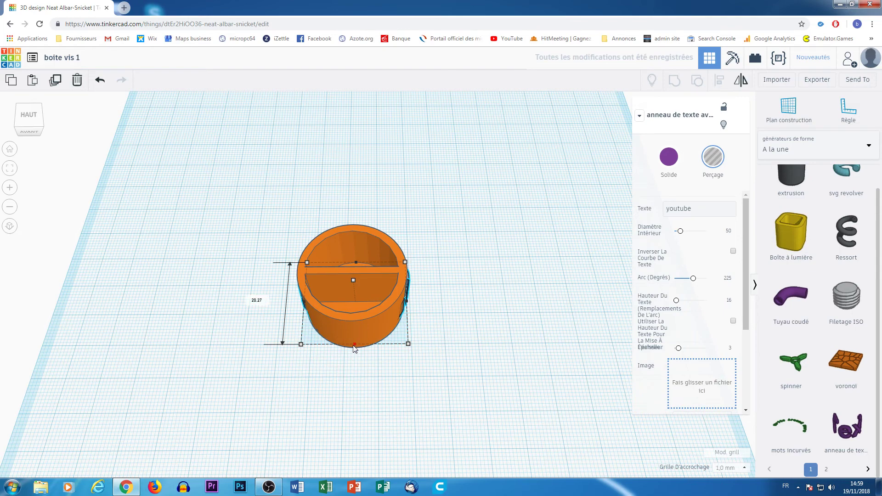
left_click_drag(354, 344, 354, 347)
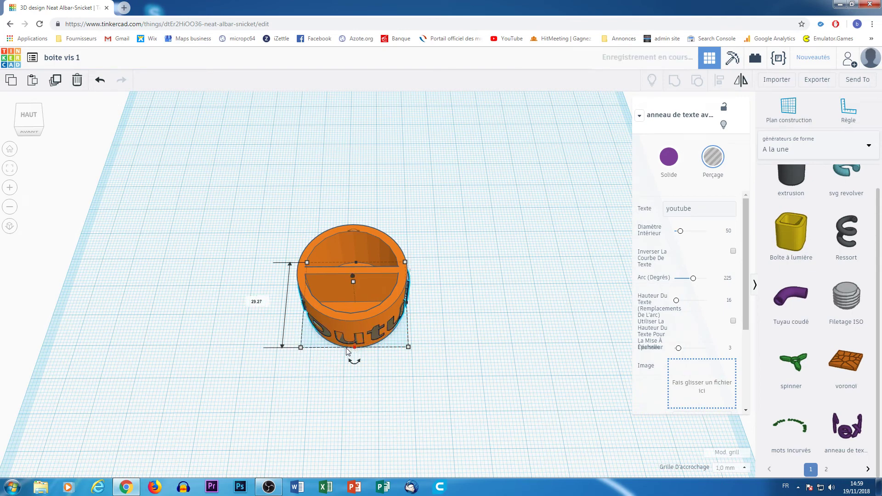
left_click_drag(202, 175, 525, 412)
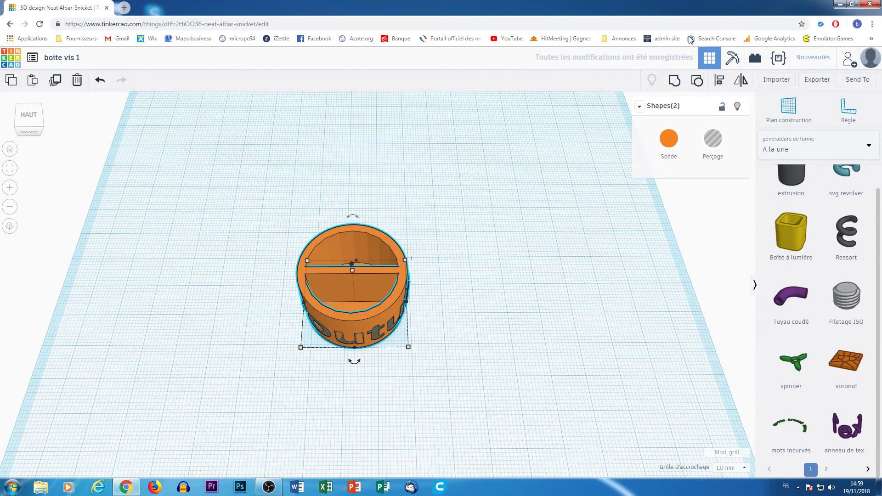
left_click(675, 81)
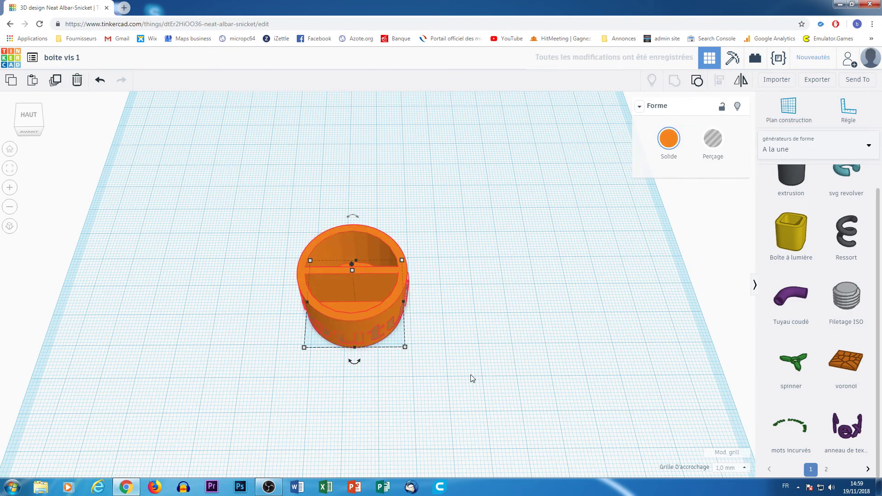
Move the engraved box 12 mm across the workplane toward its right-hand side (Droite).
right_click_drag(470, 377, 60, 323)
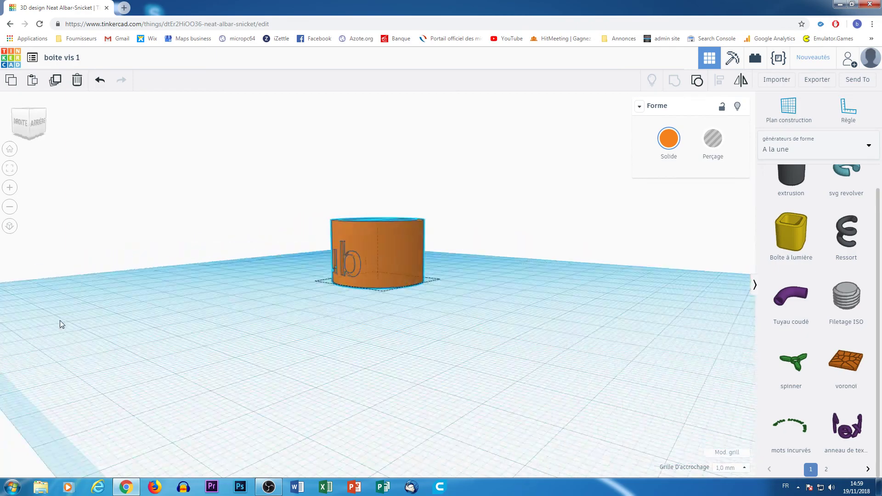
right_click_drag(252, 329, 386, 306)
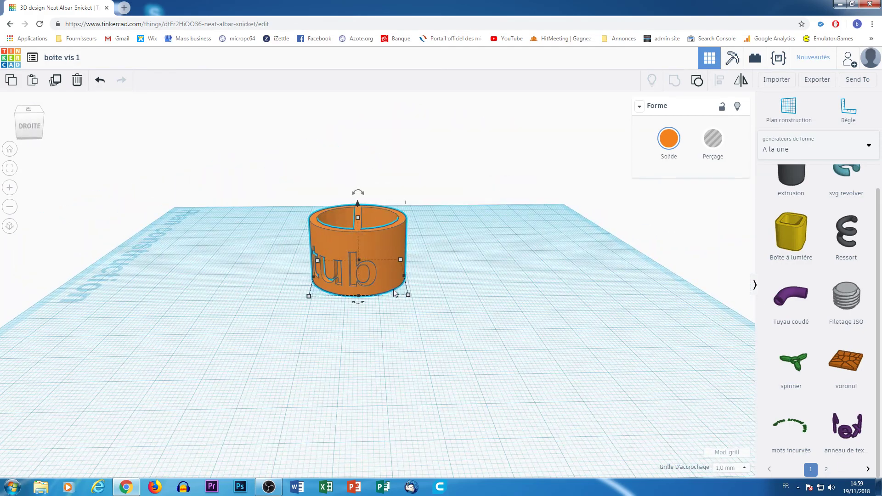
left_click_drag(408, 295, 413, 312)
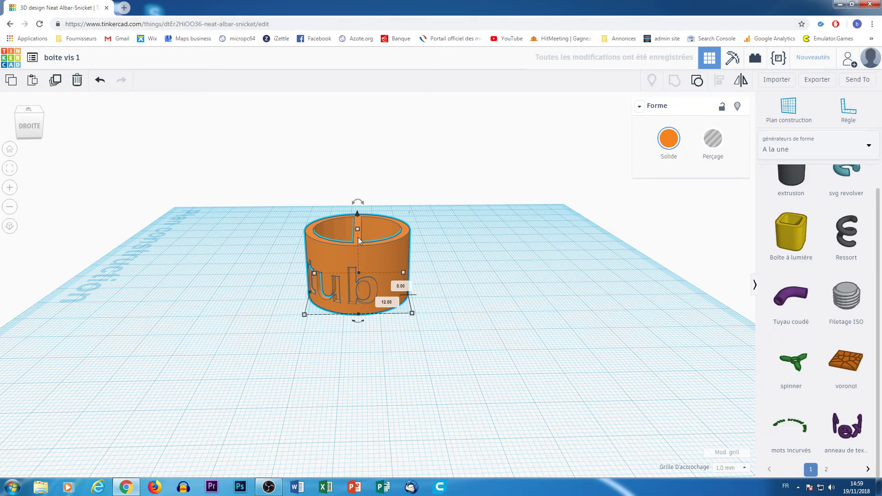
Examine the engraved letters up close, along with the box's lower wall, its divider and its interior.
mouse_move(357, 237)
right_mouse_down()
mouse_move(354, 326)
mouse_move(362, 230)
right_mouse_up()
scroll(393, 285, "up", 6)
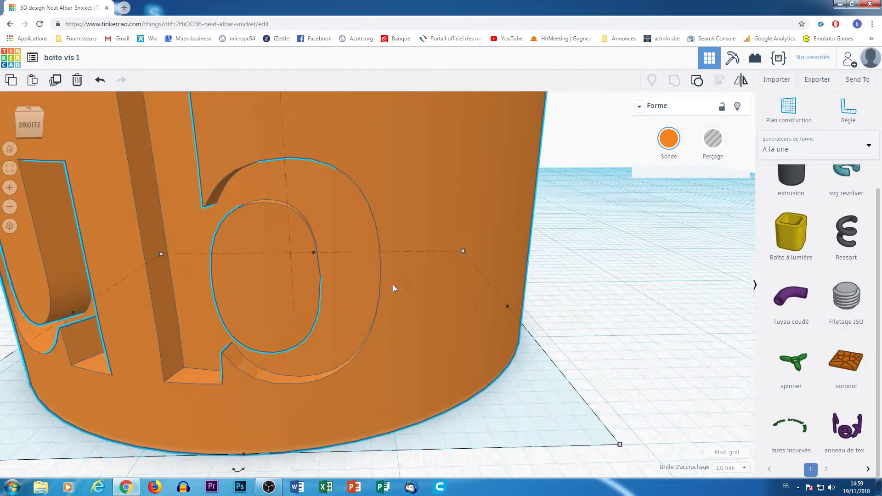
scroll(393, 285, "down", 5)
right_click_drag(386, 286, 340, 264)
scroll(348, 293, "up", 4)
scroll(347, 292, "up", 2)
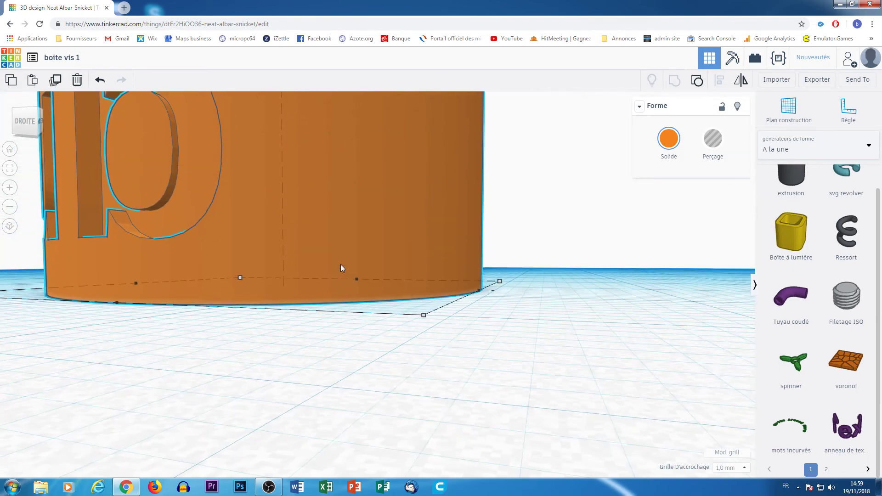
scroll(340, 264, "up", 3)
scroll(341, 265, "up", 5)
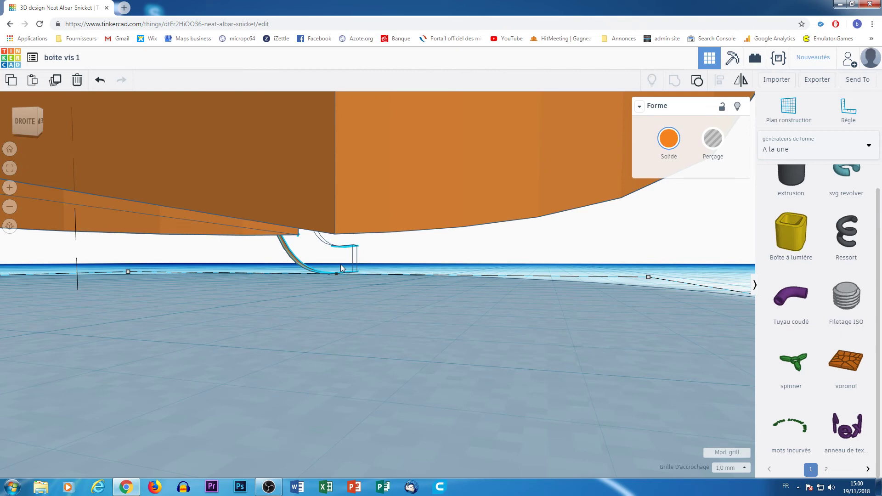
scroll(341, 264, "up", 1)
scroll(340, 264, "down", 1)
scroll(242, 305, "down", 4)
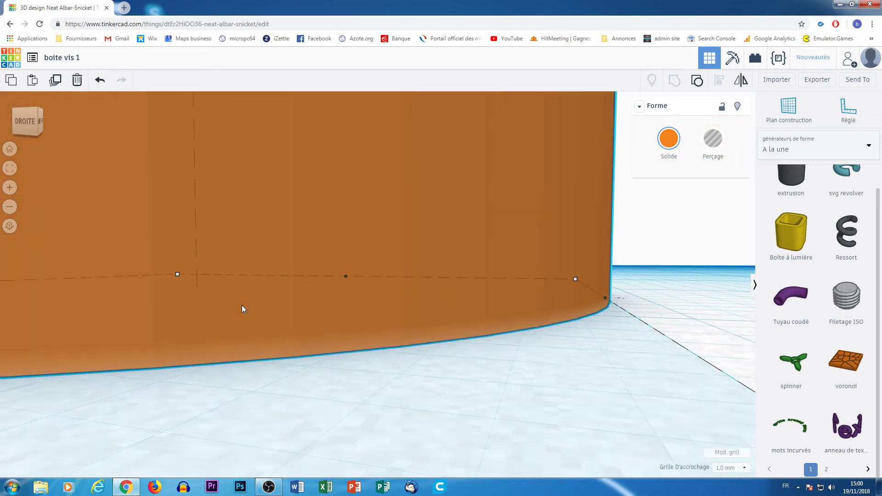
scroll(207, 253, "down", 1)
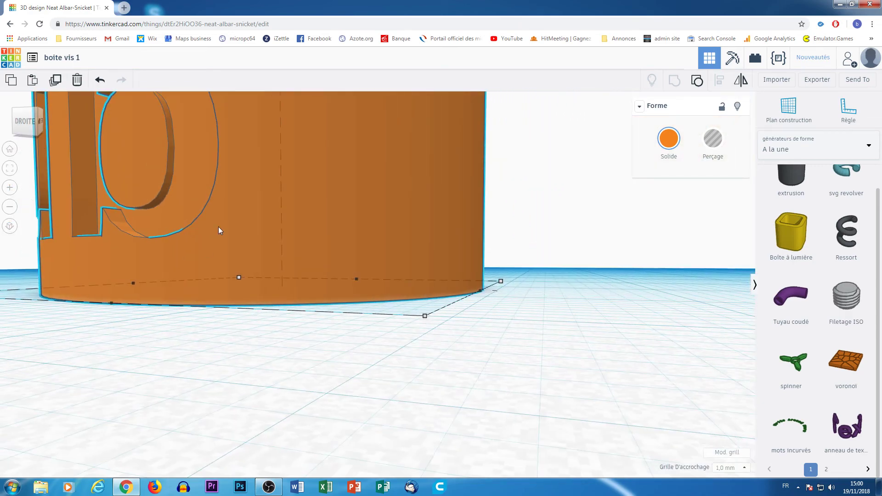
right_click_drag(219, 230, 277, 311)
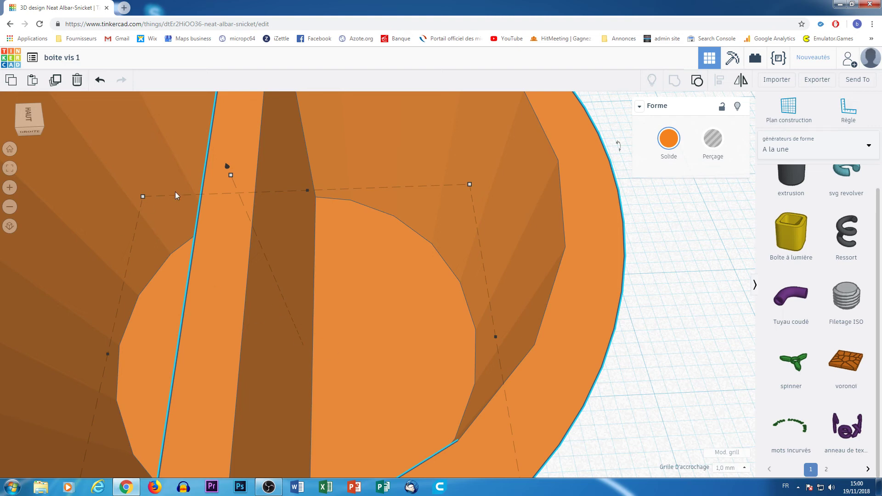
scroll(175, 192, "down", 10)
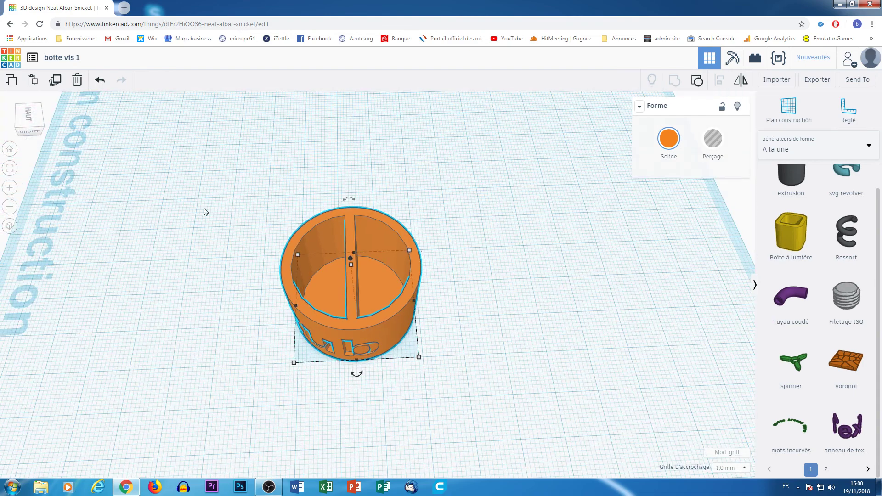
Preview the box design as bricks and as blocks, look at the shape generator editor, and return to the 3D design view.
left_click(756, 59)
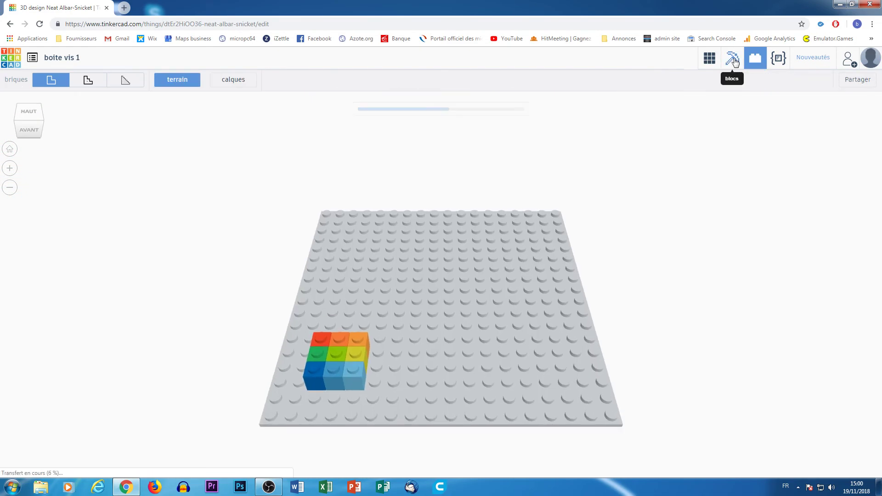
left_click(734, 60)
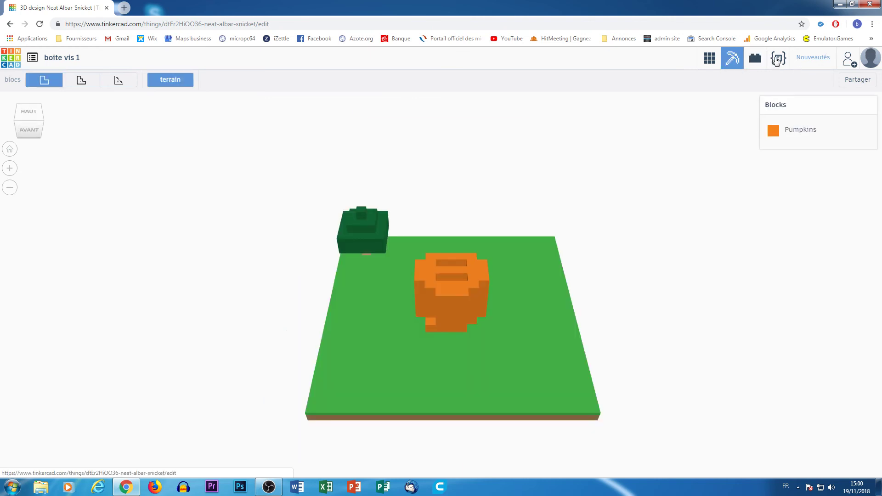
left_click(777, 60)
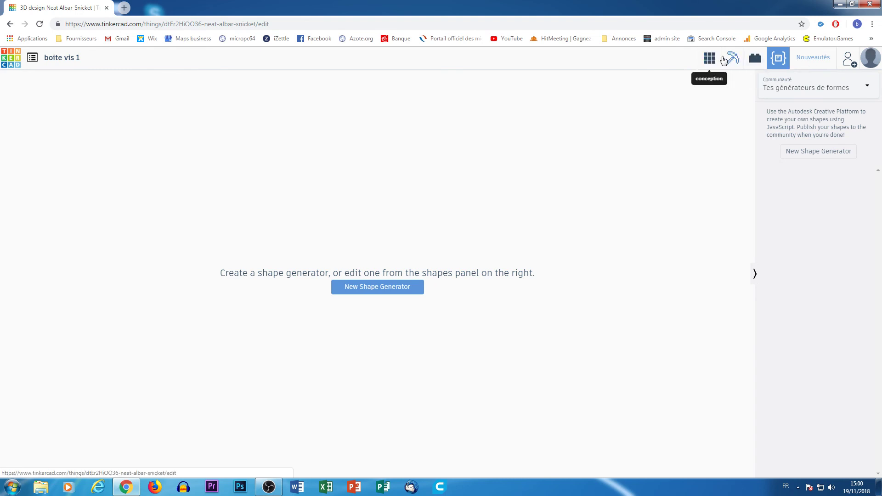
left_click(754, 58)
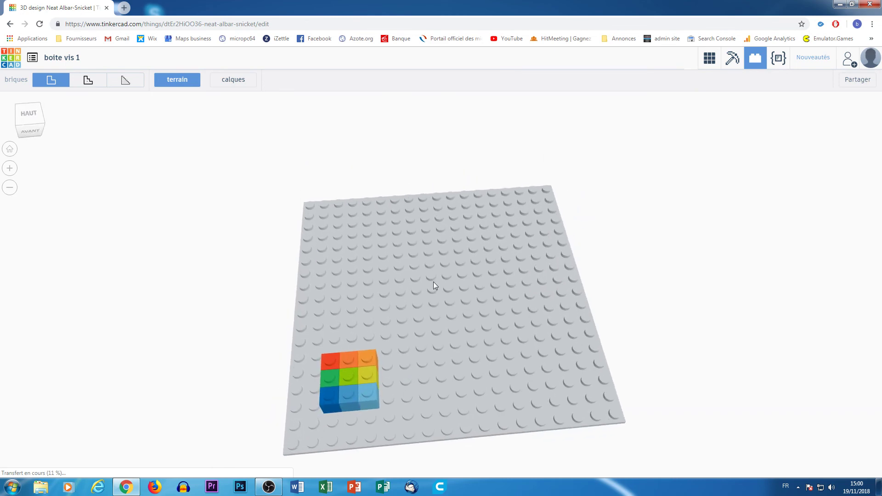
left_click(709, 58)
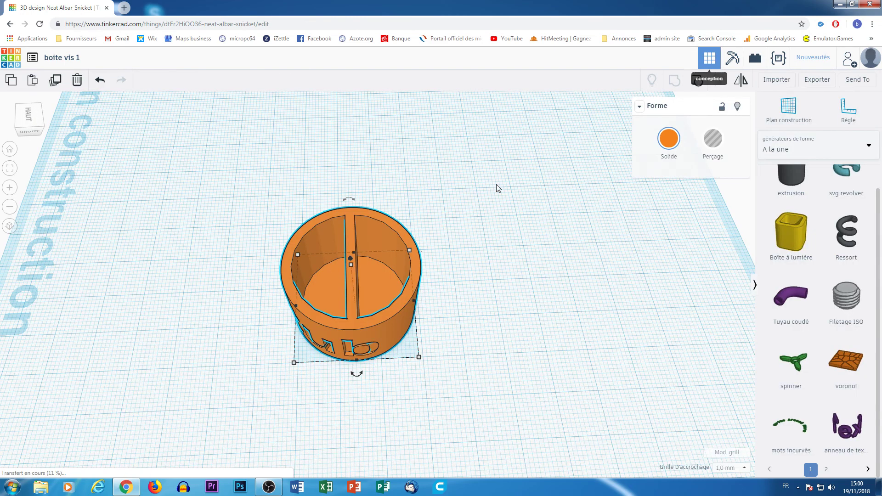